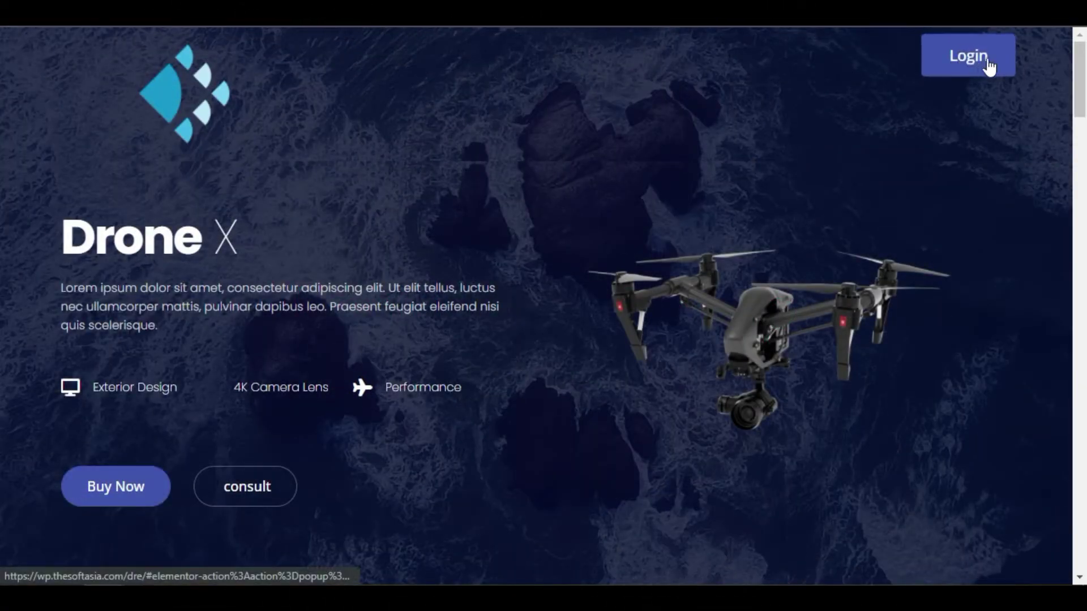
Sign in through the landing page's Login popup with the saved credentials, then review the My Account dashboard.
left_click(988, 69)
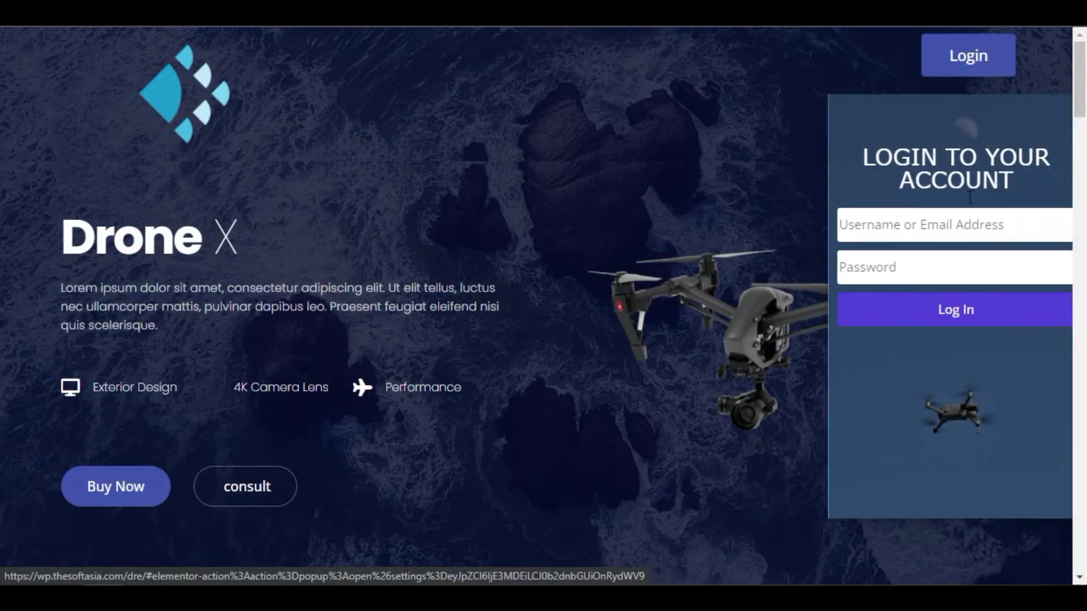
left_click(970, 228)
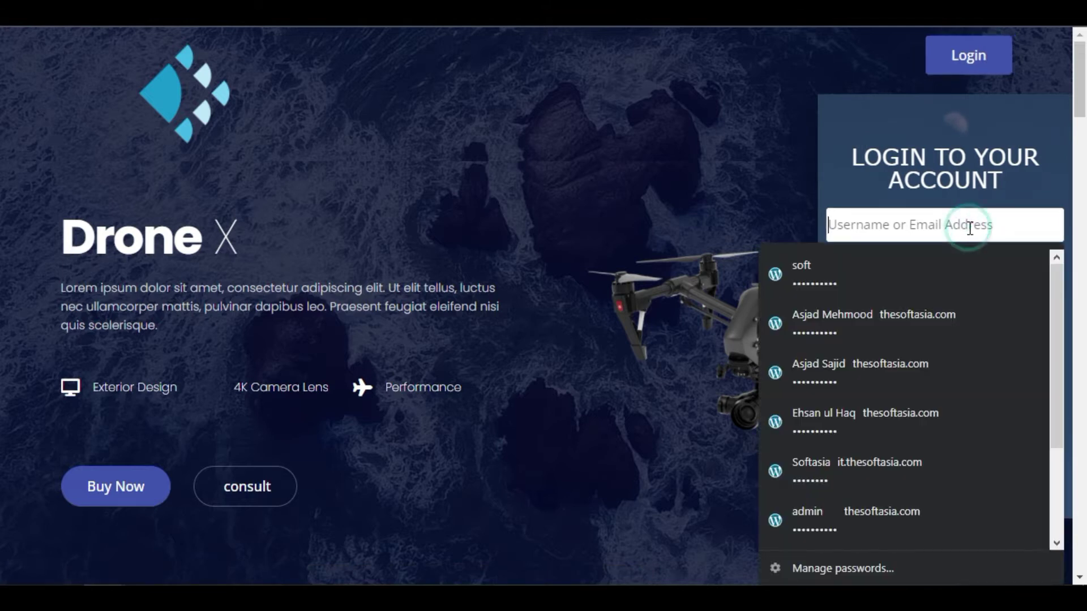
left_click(960, 269)
left_click(943, 314)
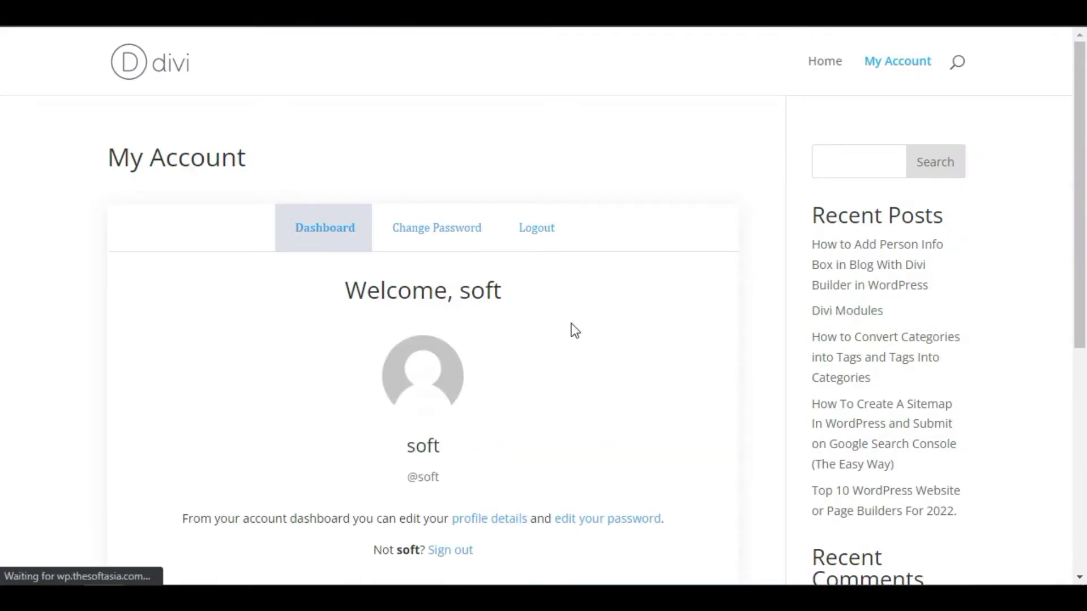
scroll(643, 295, "down", 3)
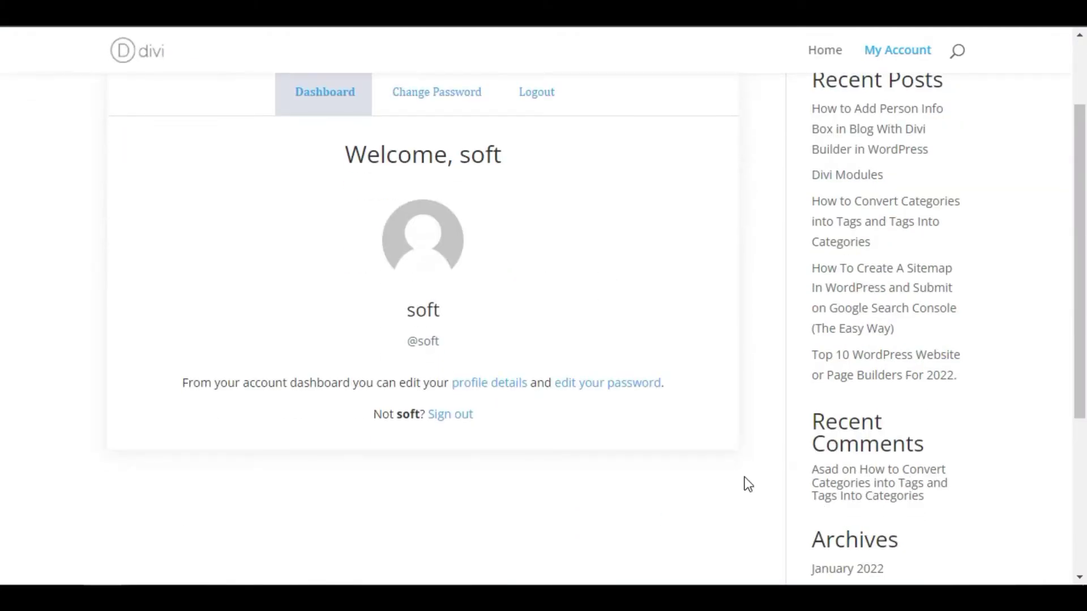
scroll(742, 479, "up", 2)
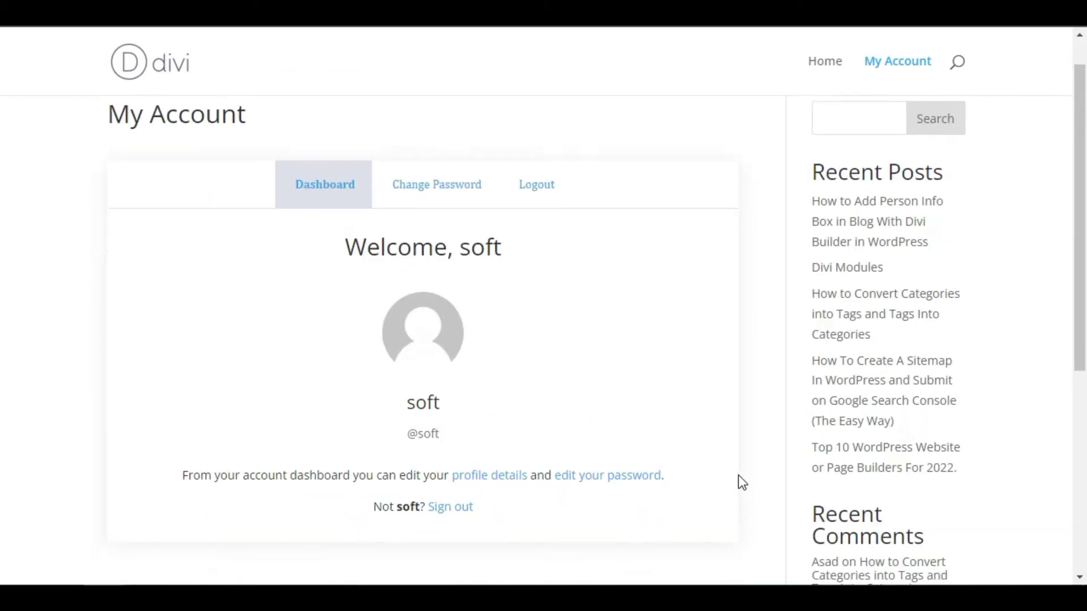
scroll(739, 475, "down", 2)
scroll(738, 475, "up", 3)
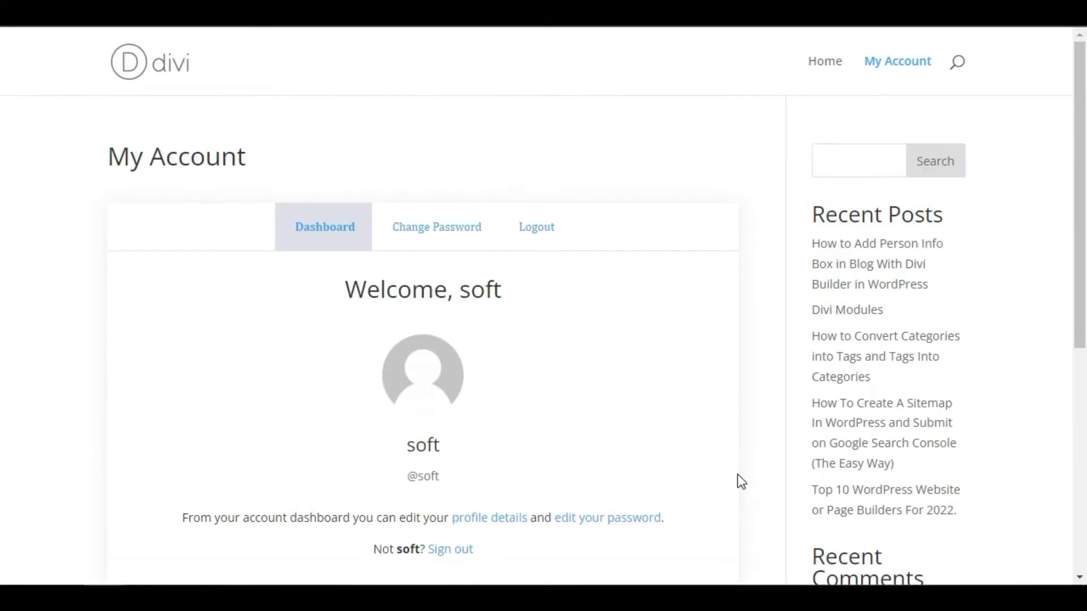
Create a popup template named 'Login' and insert the saved Login Popup design from My Templates.
key("ctrl+e")
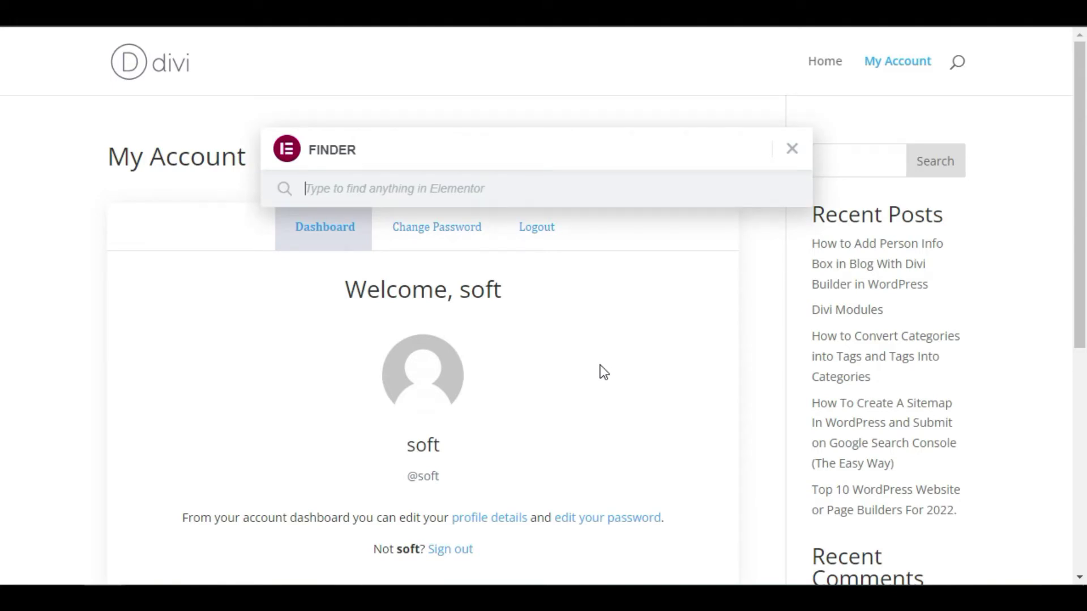
type("popu")
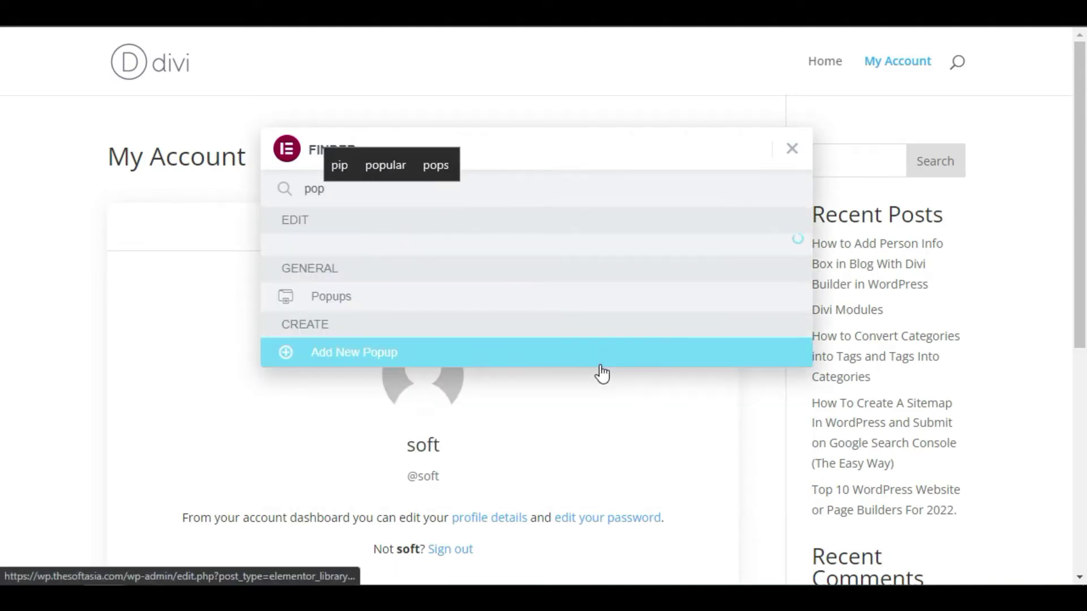
left_click(566, 359)
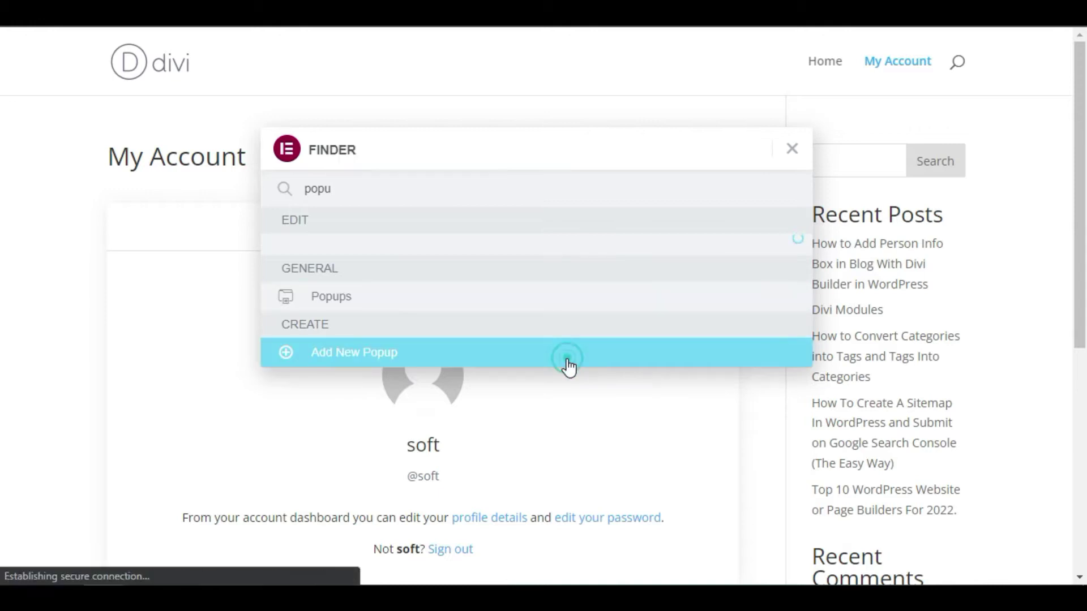
left_click(592, 378)
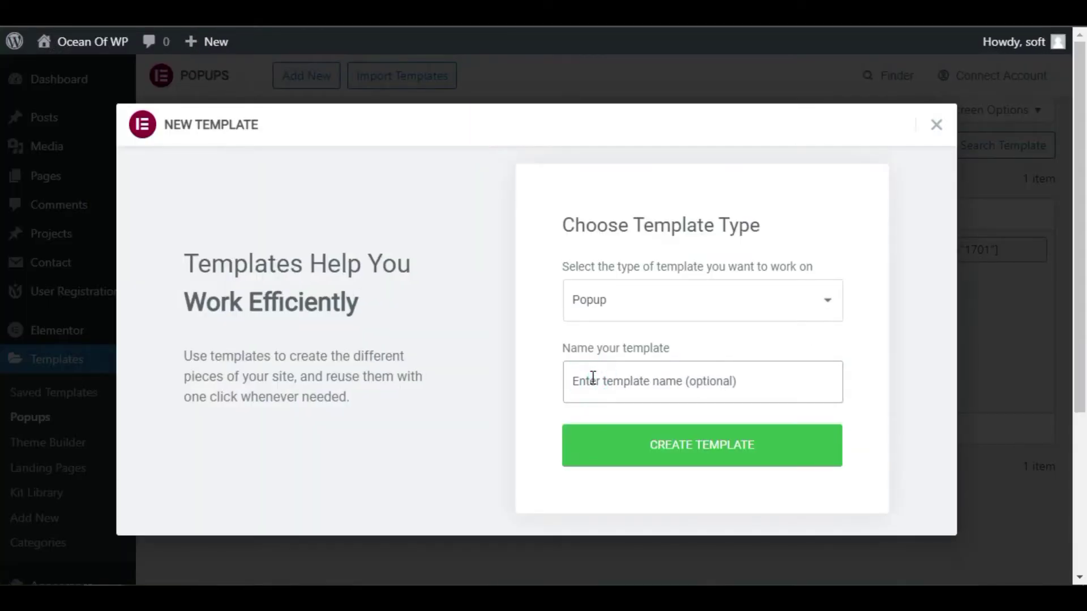
type("Login")
left_click(616, 437)
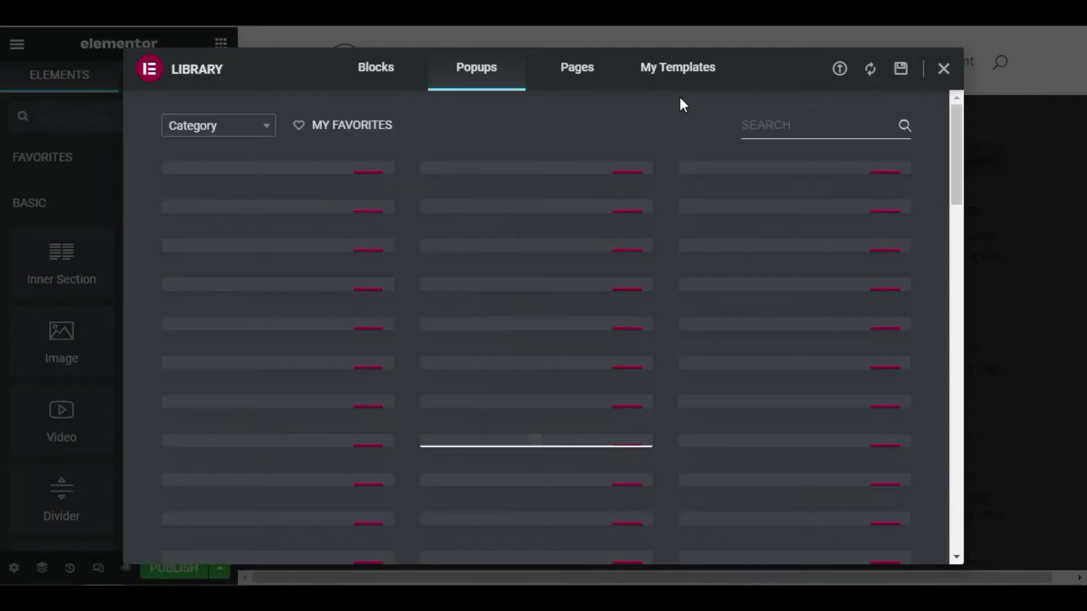
left_click(684, 71)
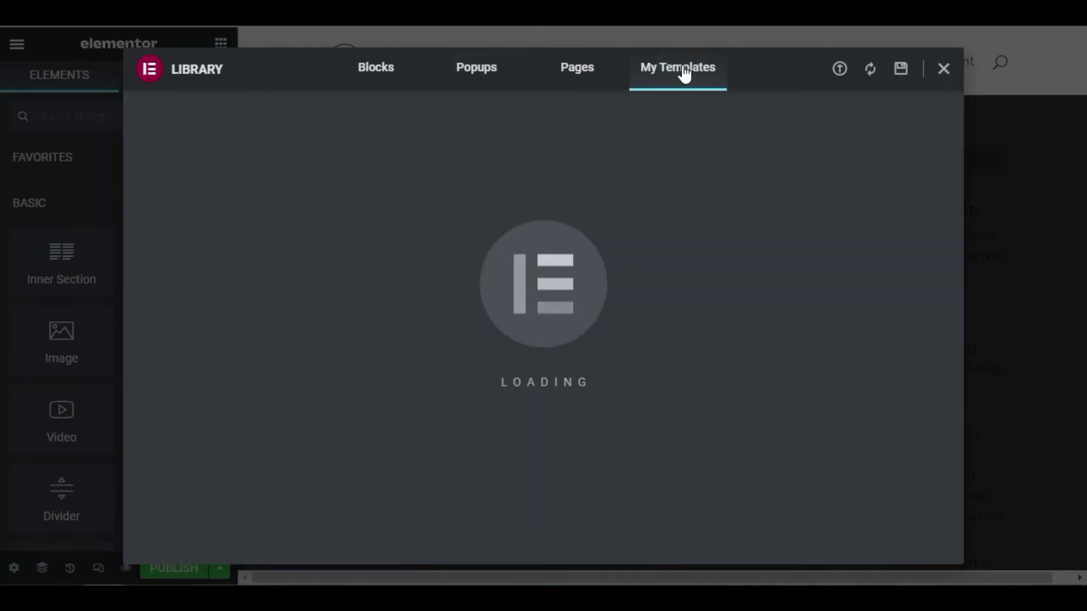
left_click(818, 215)
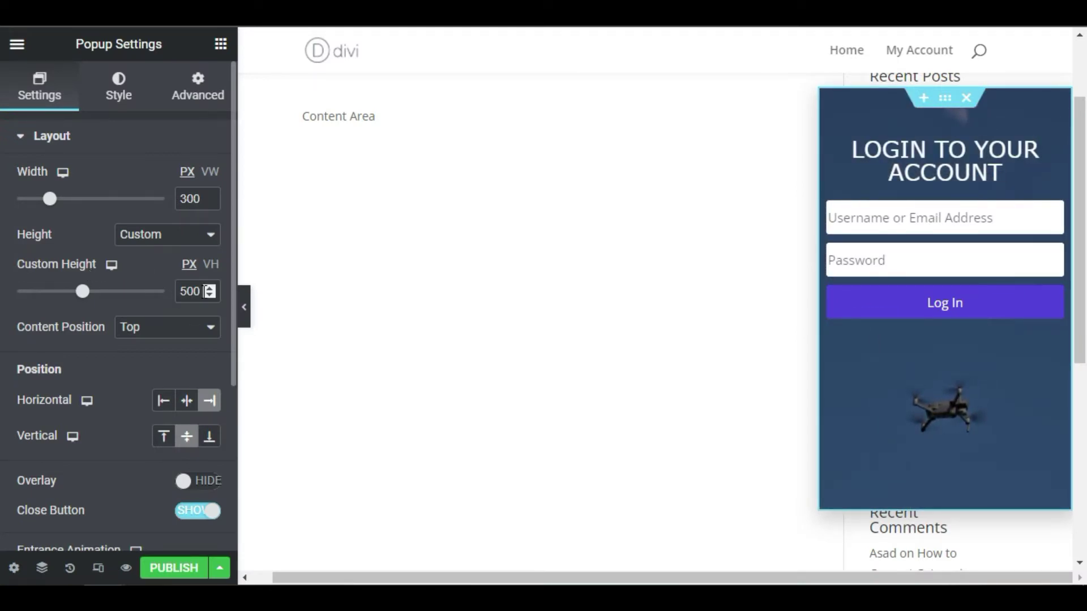
Open the Navigator beside the canvas and expand both sections to reveal the Heading, Login and Slides widgets.
left_click(43, 570)
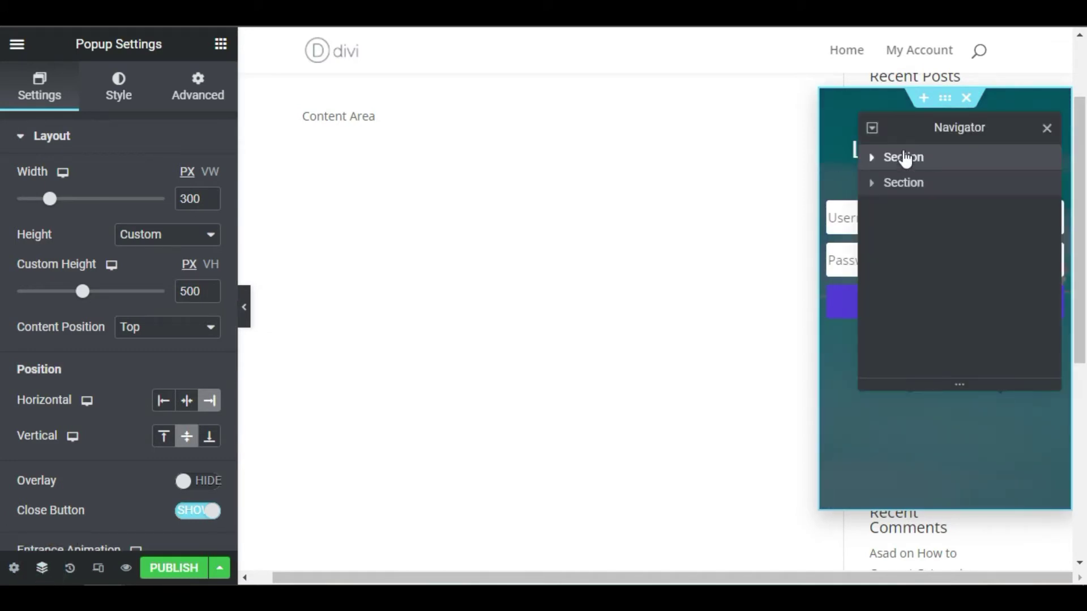
left_click_drag(930, 137, 453, 108)
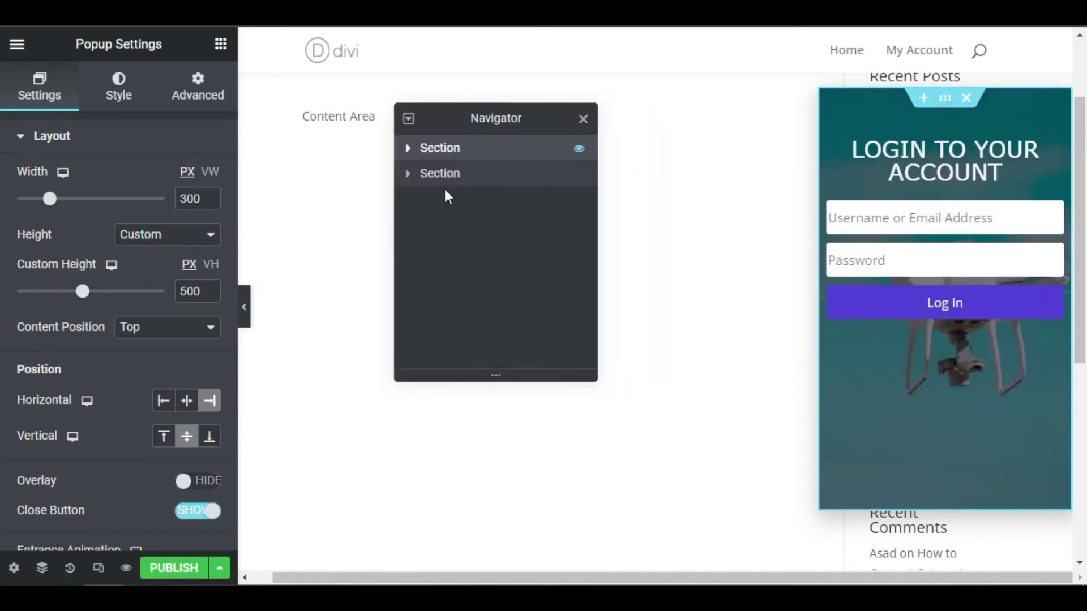
left_click(407, 149)
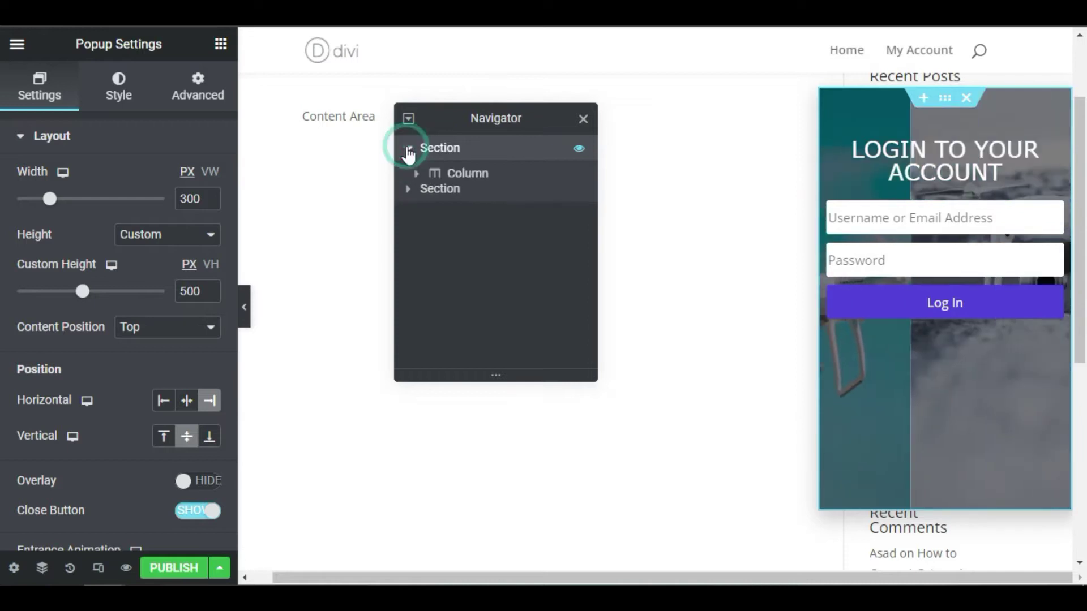
left_click(469, 174)
left_click(417, 174)
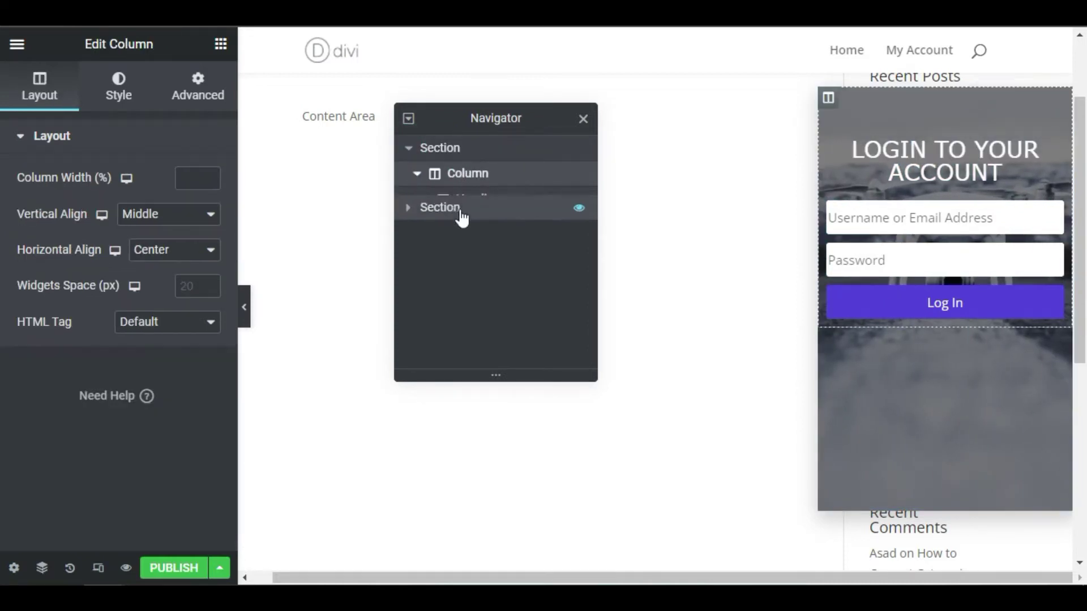
left_click(461, 207)
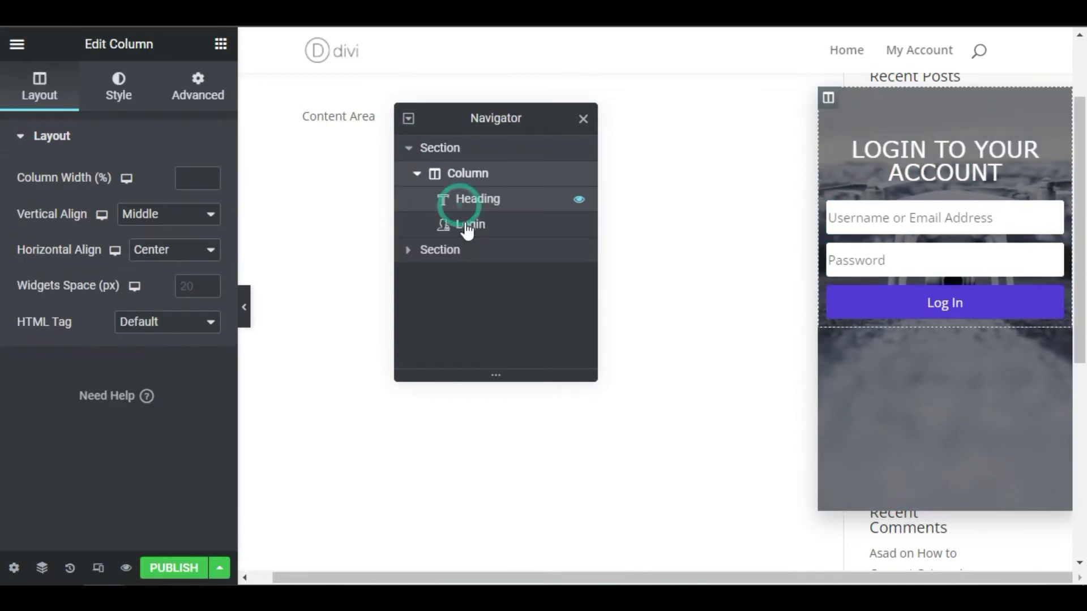
left_click(409, 251)
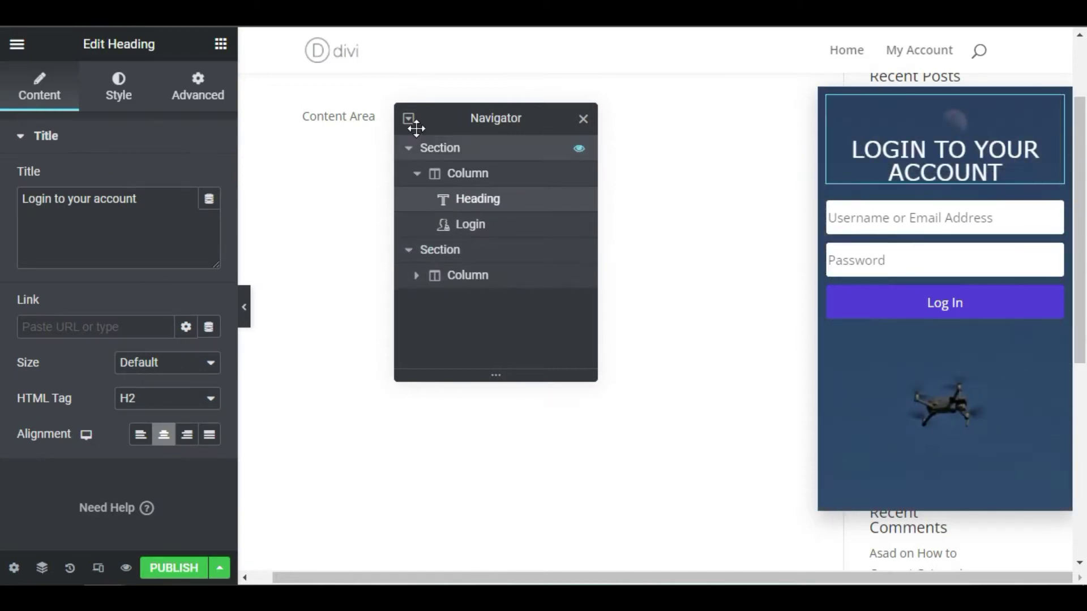
left_click(410, 119)
left_click(463, 303)
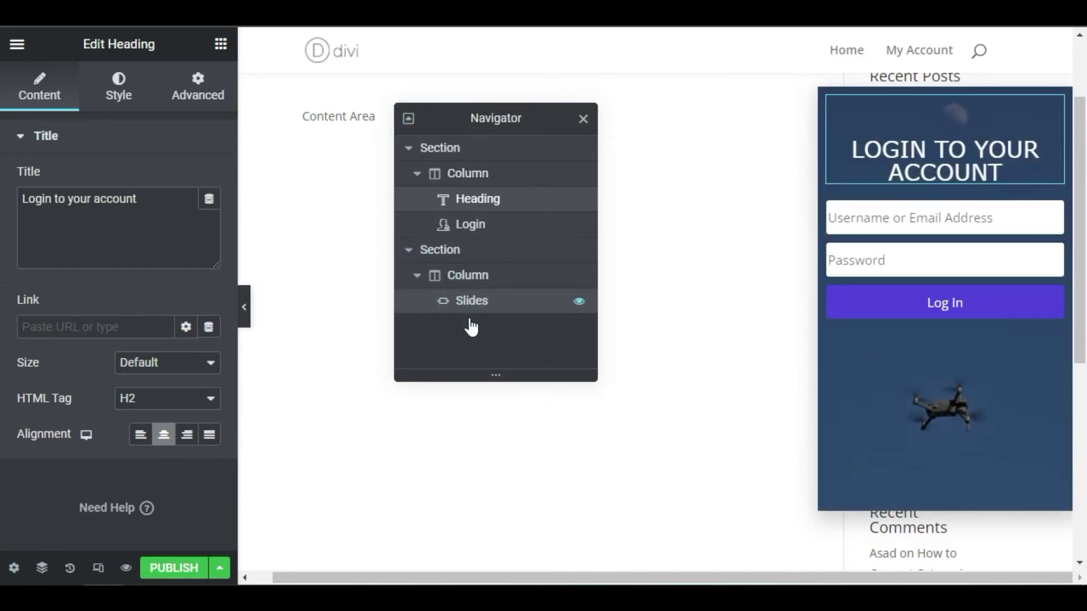
left_click(474, 302)
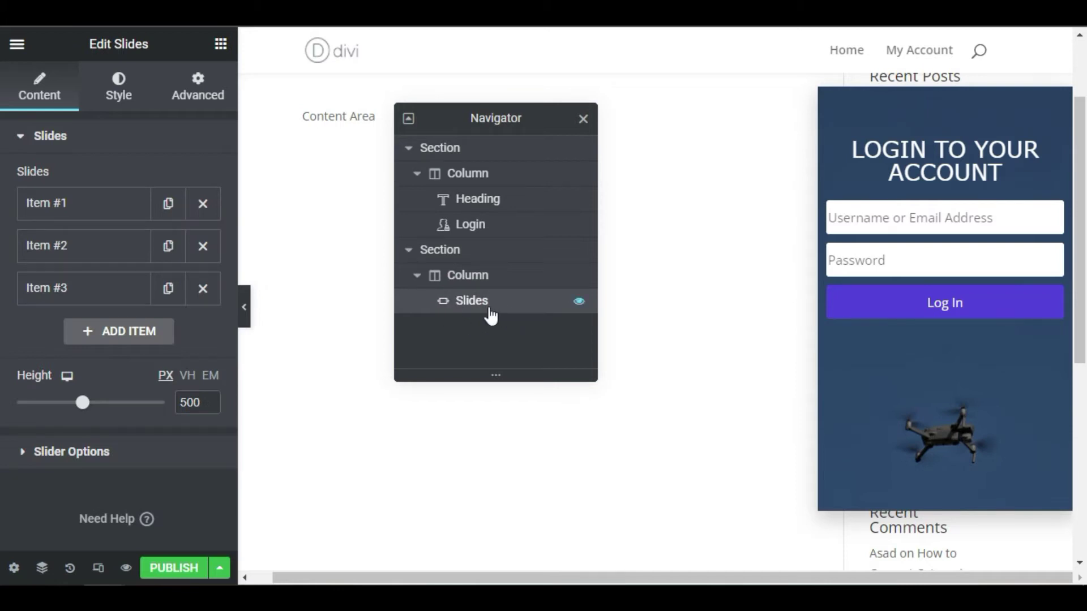
Toggle the drone Slides' visibility off and on twice, then select the login section.
left_click(581, 305)
left_click(580, 305)
left_click(580, 305)
left_click(581, 304)
left_click(525, 150)
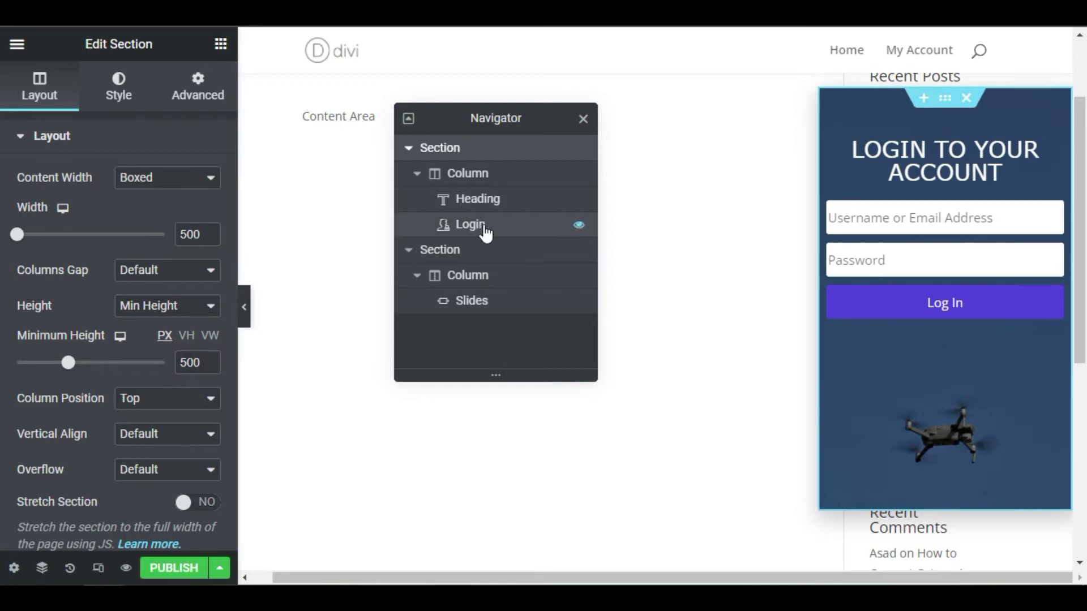
Turn on Redirect After Login for the Login form and paste the my-account page URL.
left_click(546, 238)
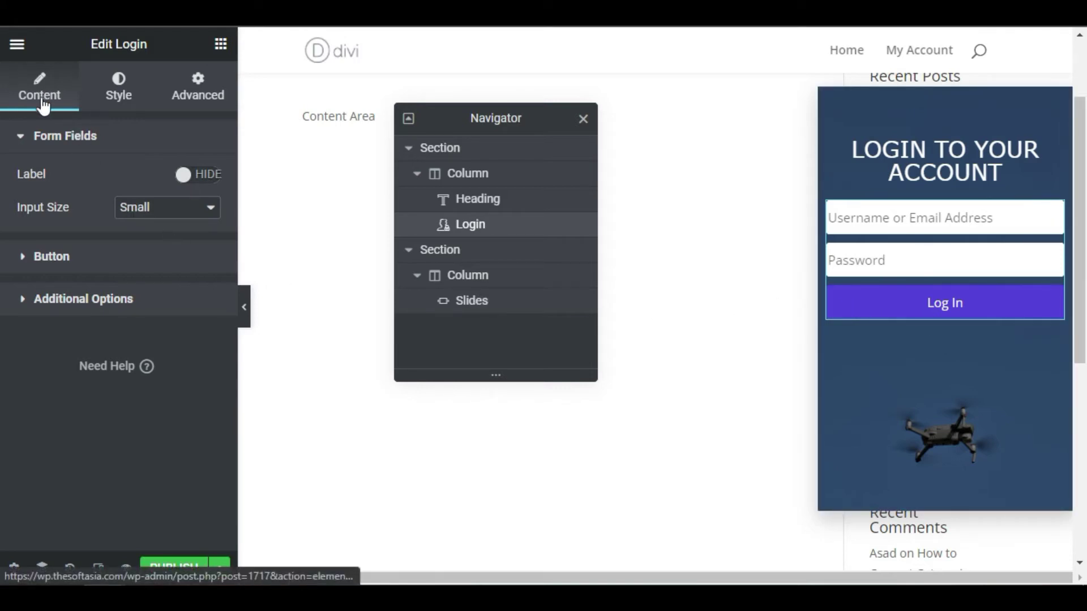
left_click(99, 300)
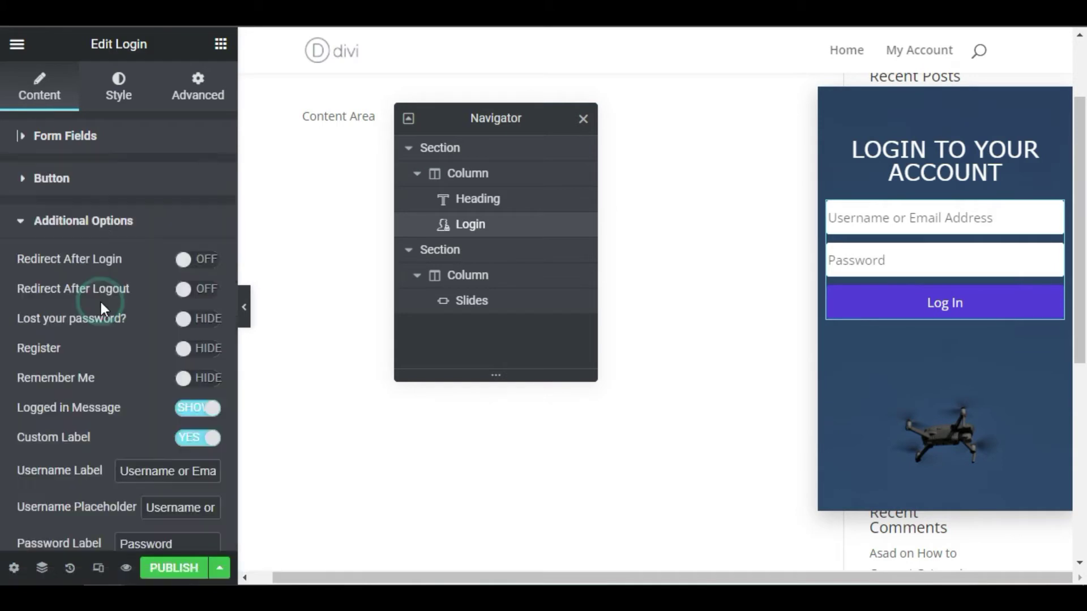
left_click(193, 262)
left_click(51, 295)
type("wp.thesoftasia.com/my-account/")
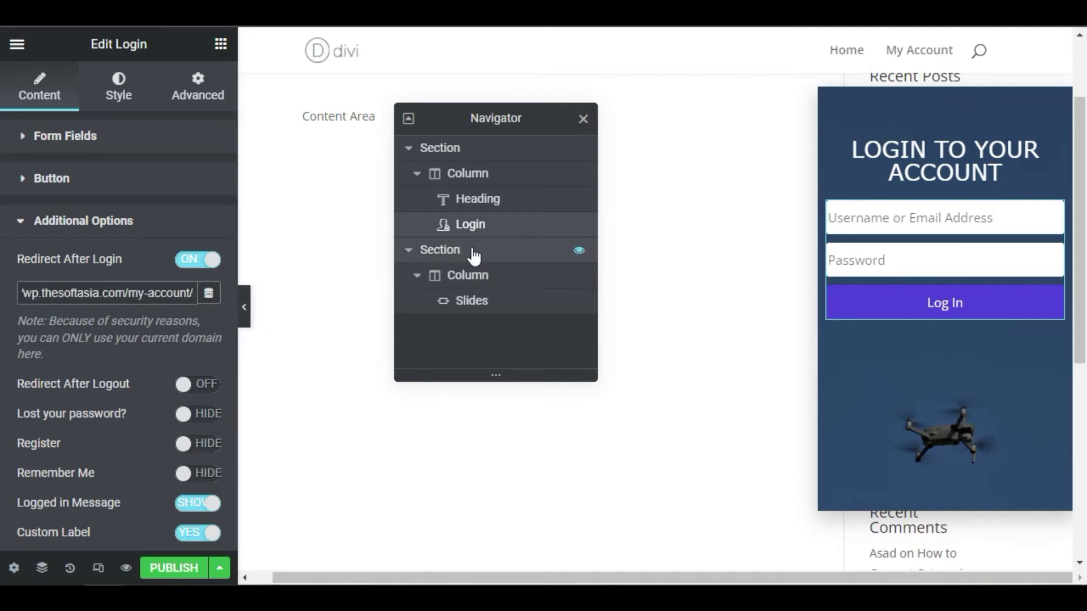
left_click(544, 253)
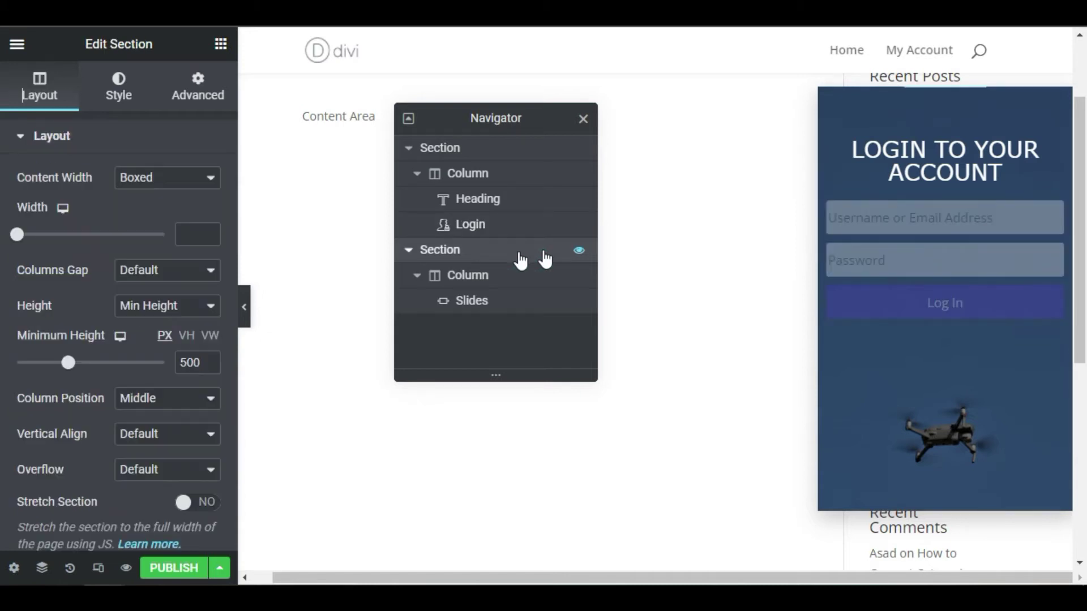
Keep the slider section's minimum height at 500 and open the Slides widget's three items.
double_click(184, 362)
left_click(182, 377)
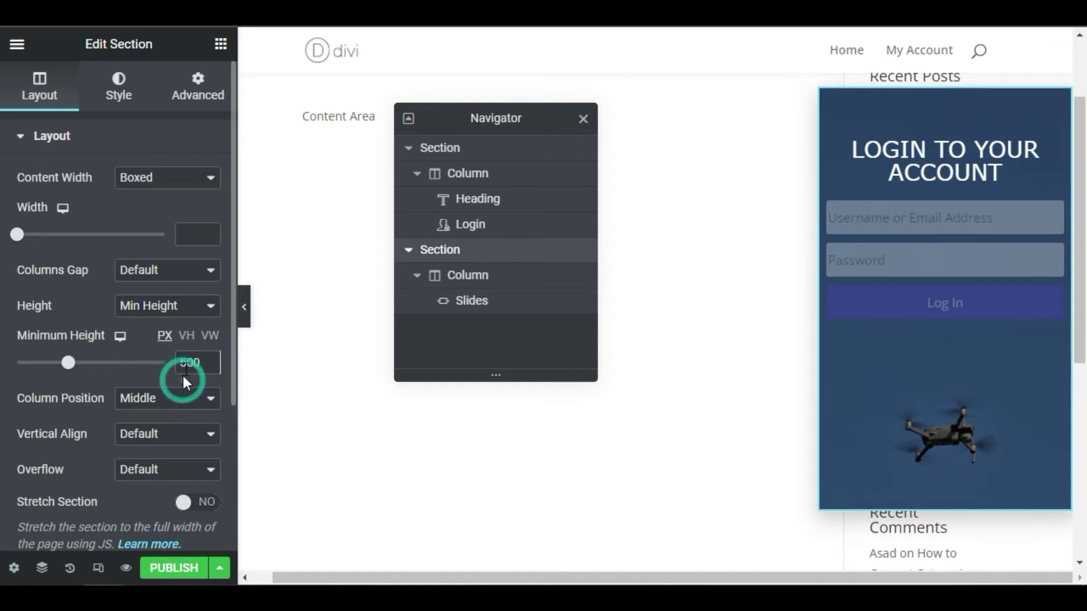
left_click(461, 308)
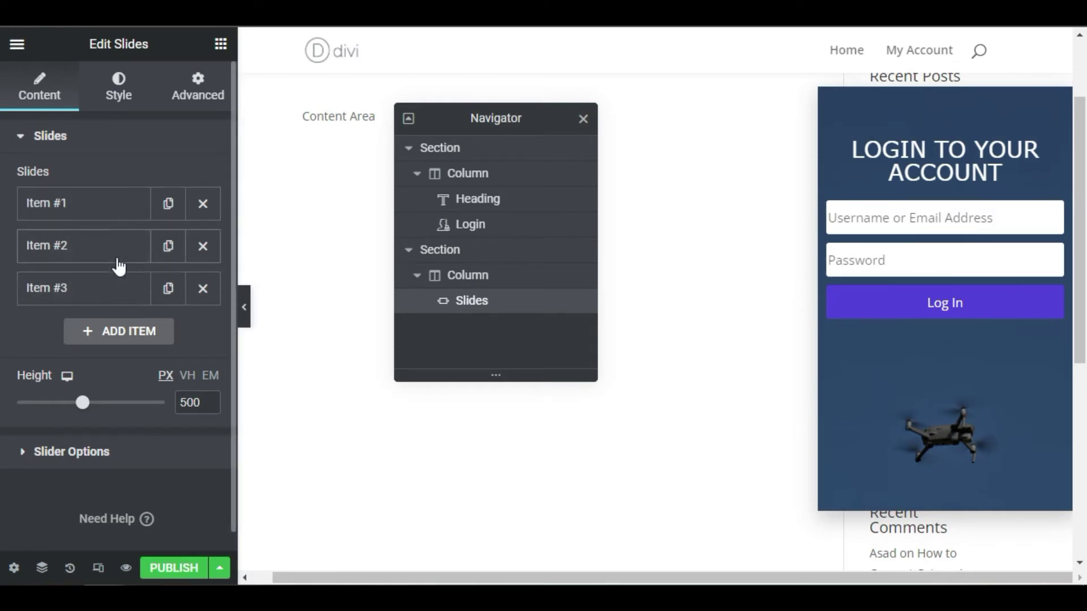
Review each of the three slides: drone image, Ken Burns zoom direction In, and background overlay.
left_click(99, 210)
mouse_move(120, 398)
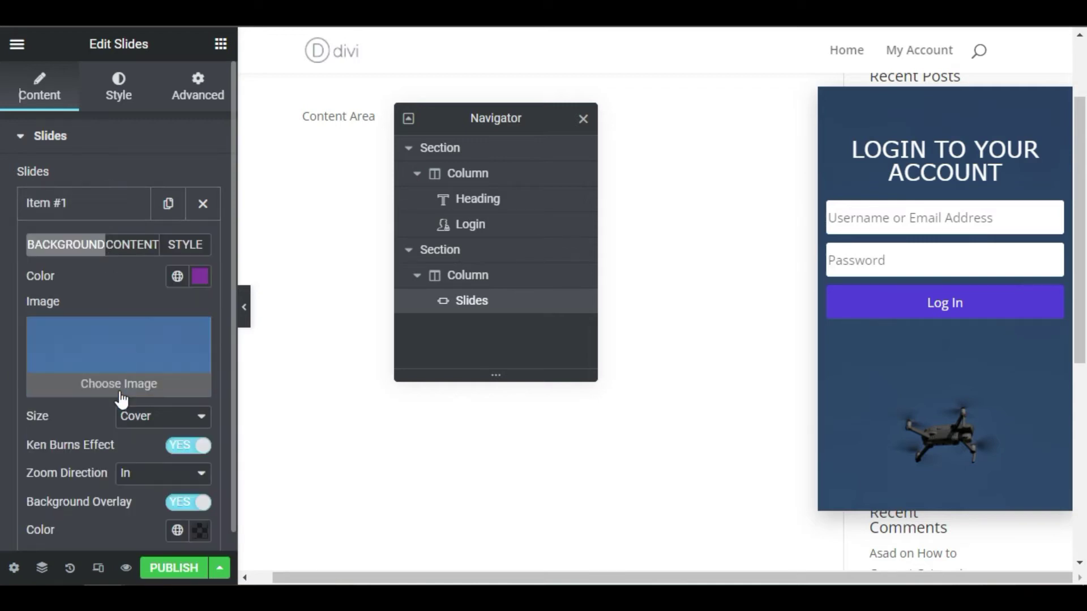
left_click(99, 390)
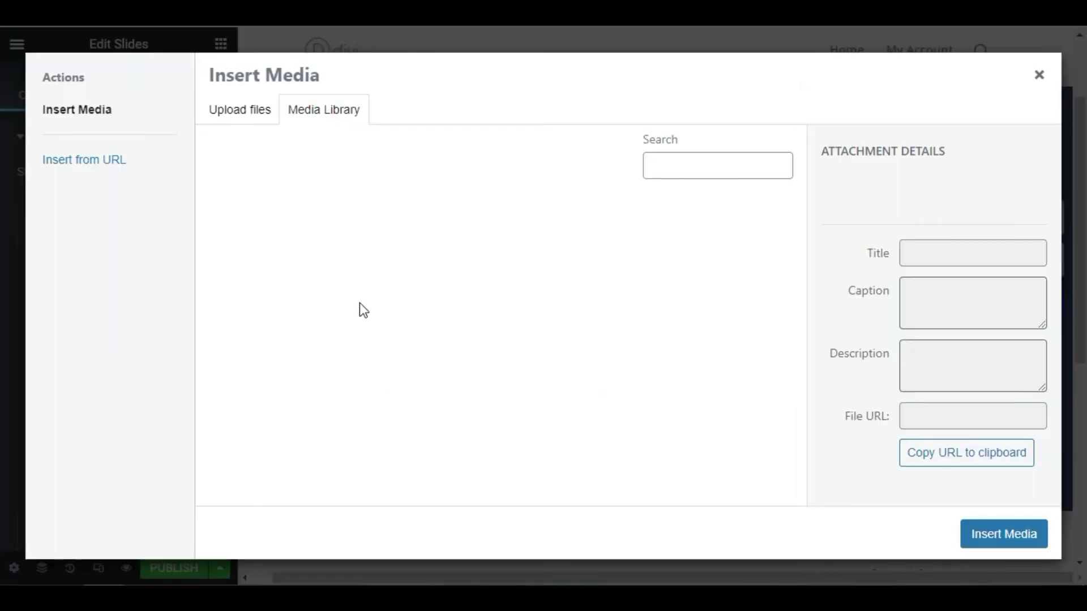
left_click(1042, 74)
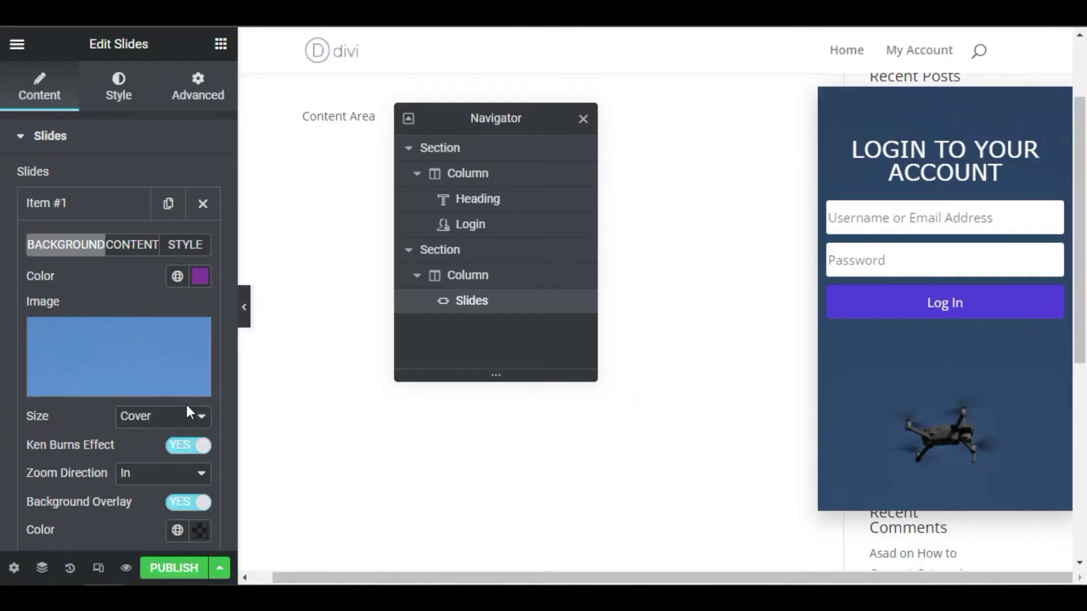
scroll(87, 362, "down", 2)
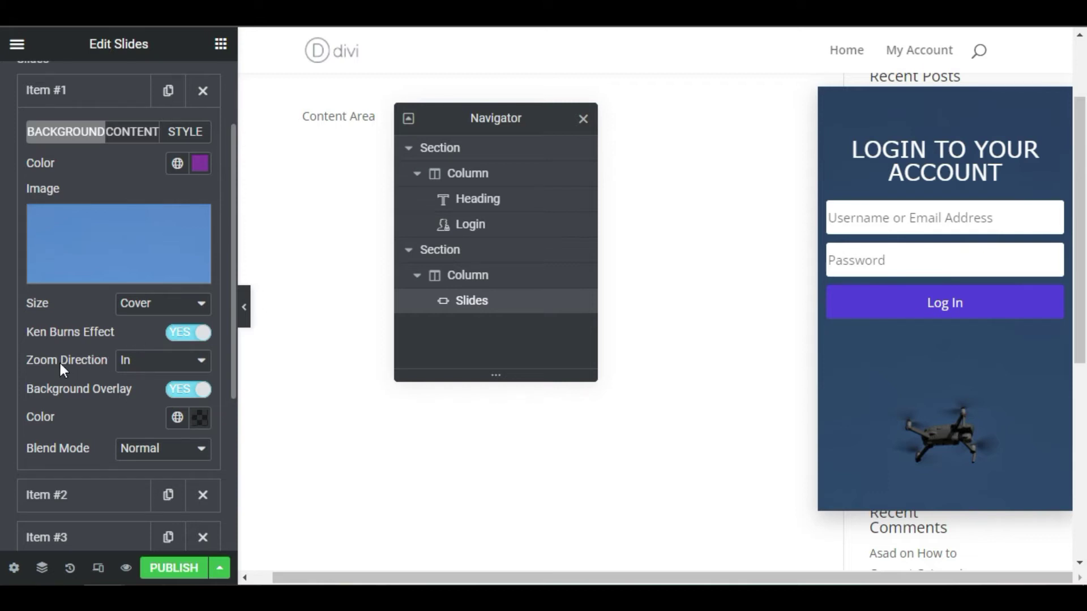
left_click(144, 368)
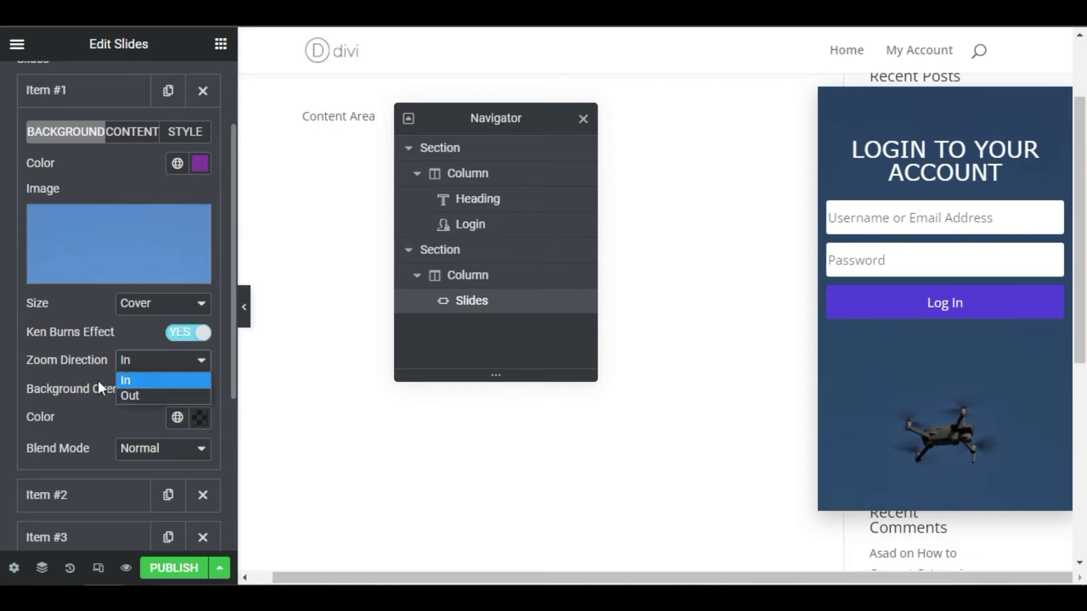
left_click(160, 380)
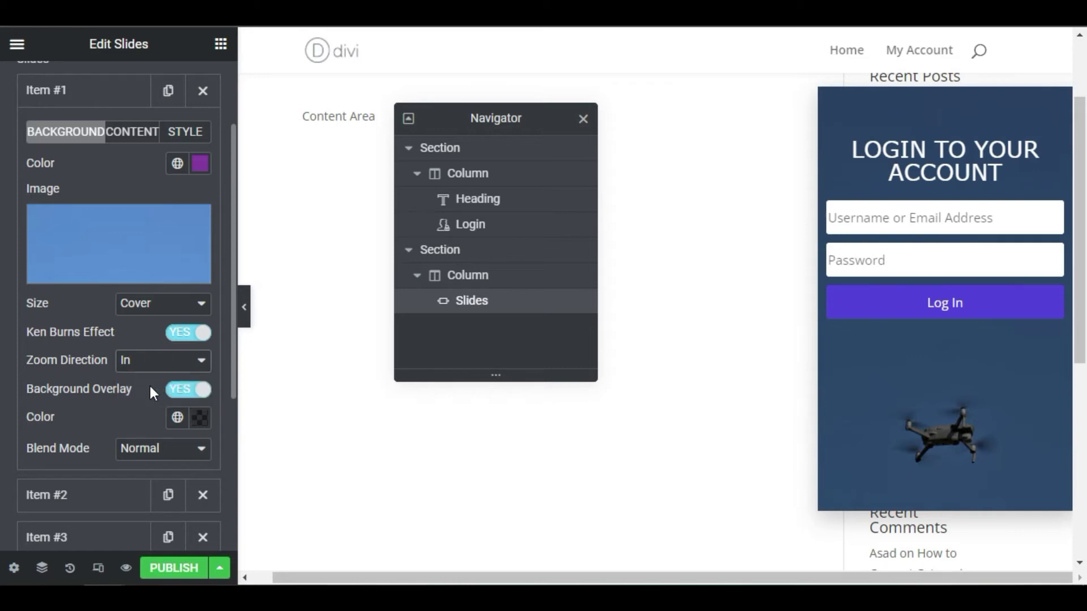
scroll(111, 396, "down", 2)
left_click(95, 390)
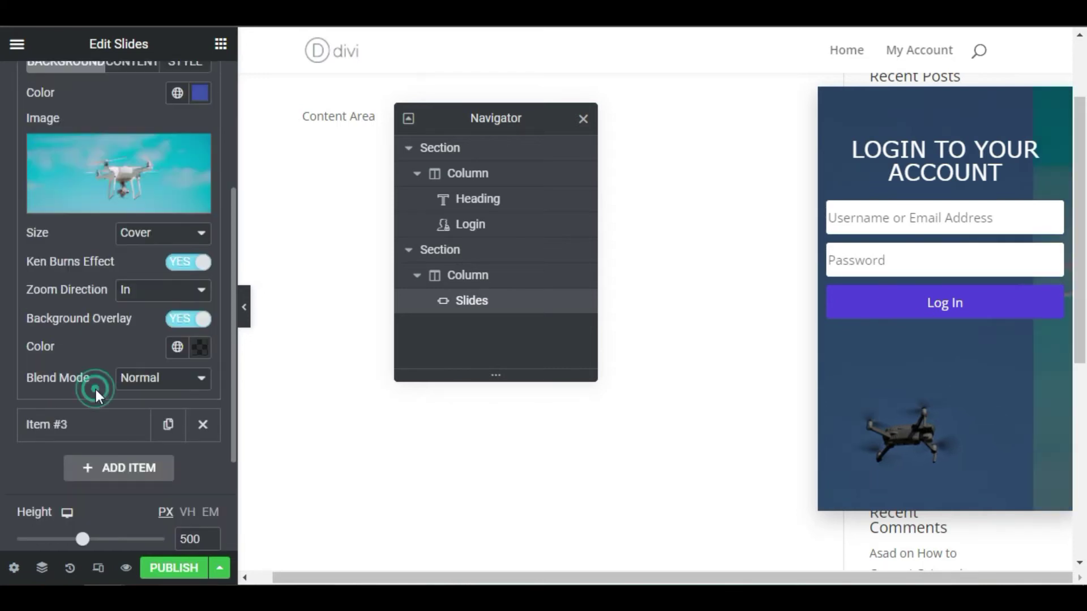
left_click(102, 432)
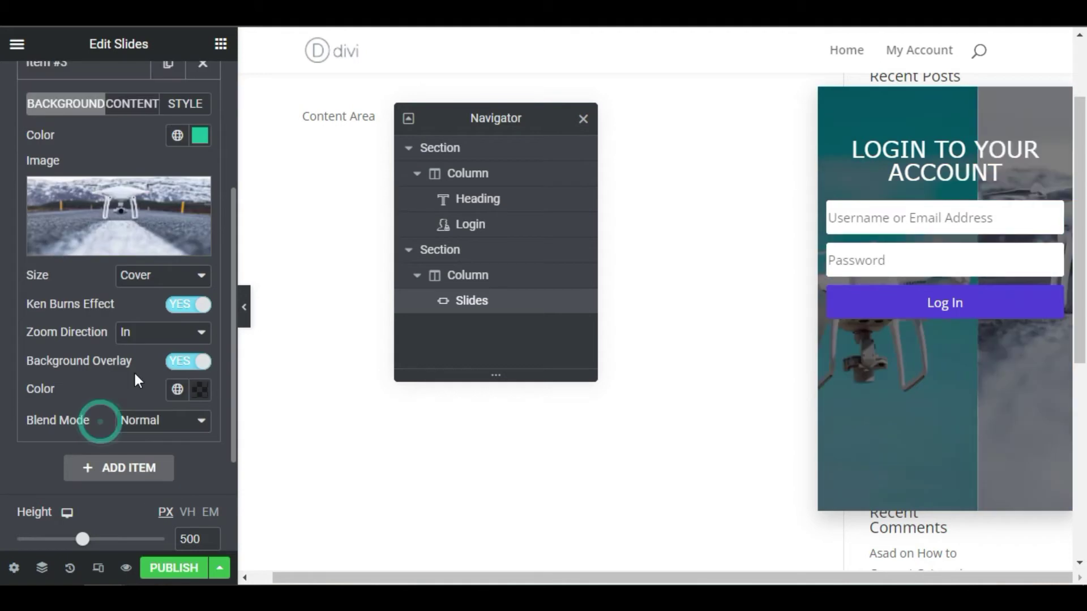
scroll(153, 368, "down", 2)
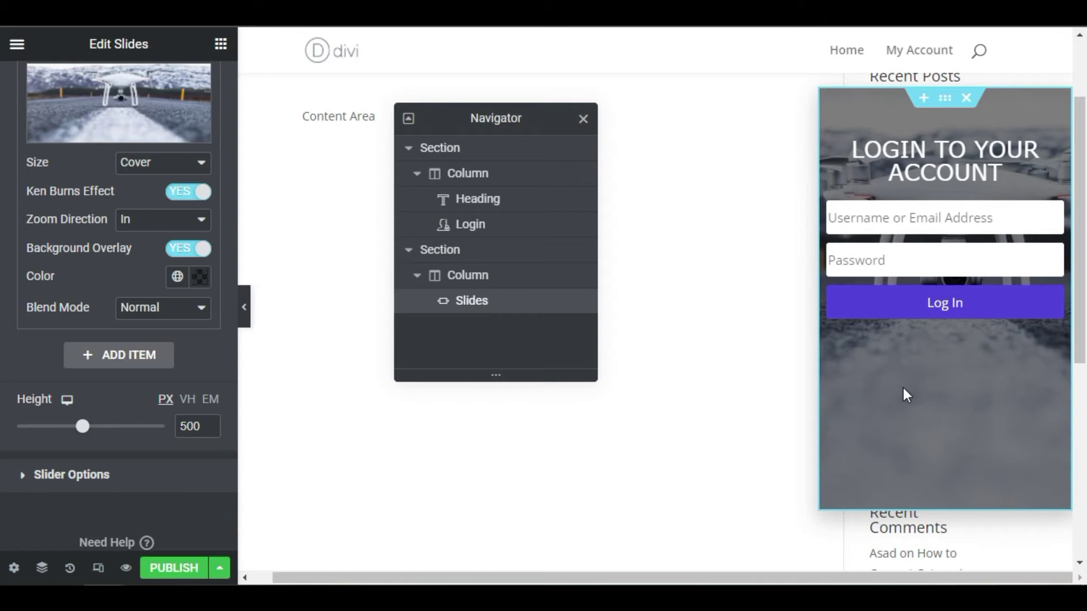
Give the slider section a -500 px top margin and the login section a Z-index of 1.
left_click(472, 259)
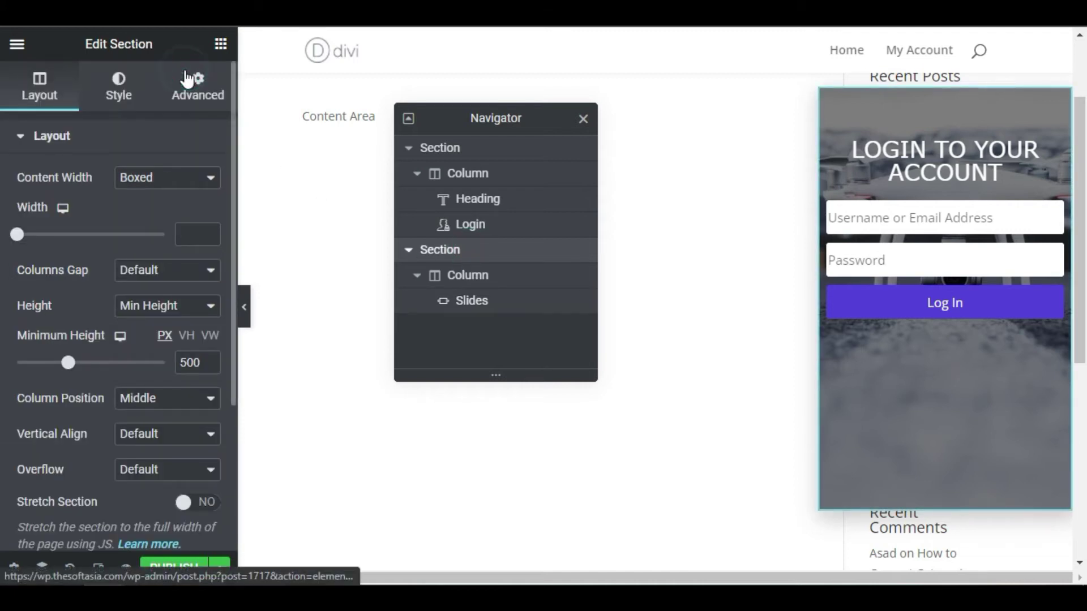
left_click(186, 79)
left_click(34, 198)
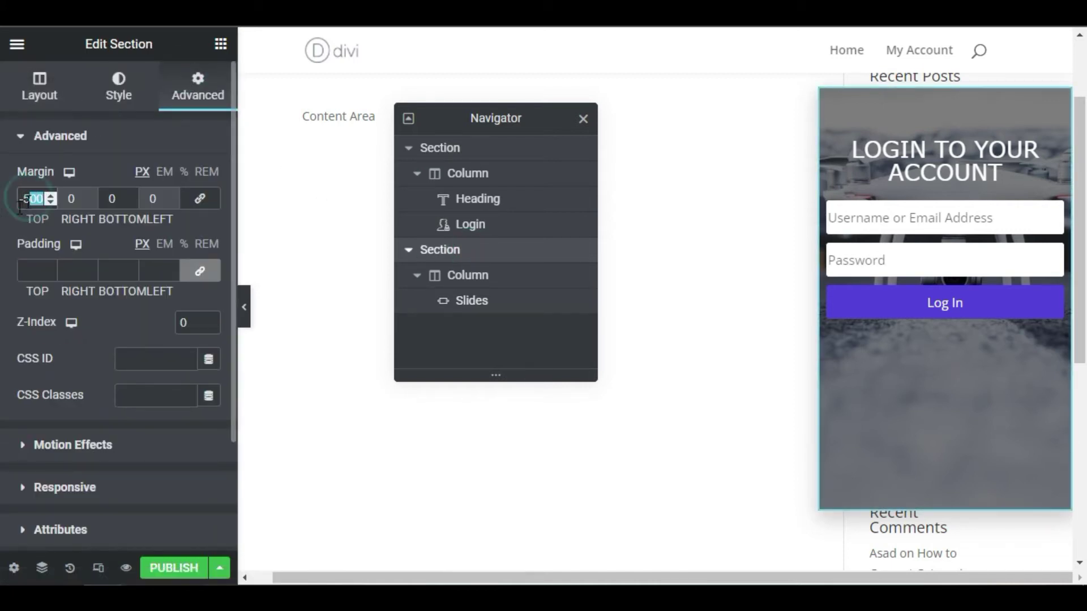
left_click(24, 212)
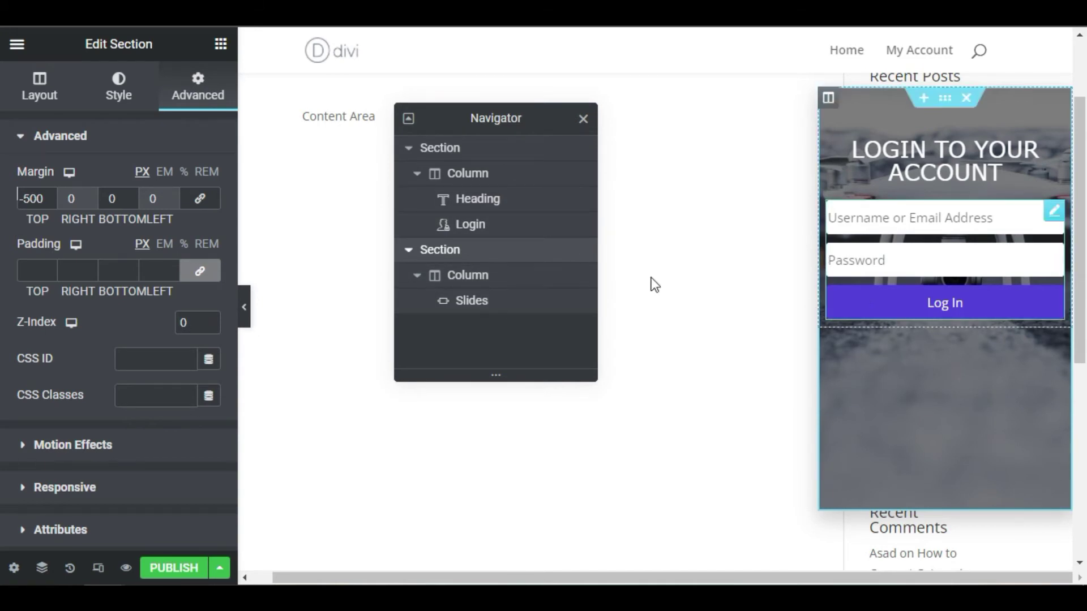
left_click(499, 158)
left_click(199, 84)
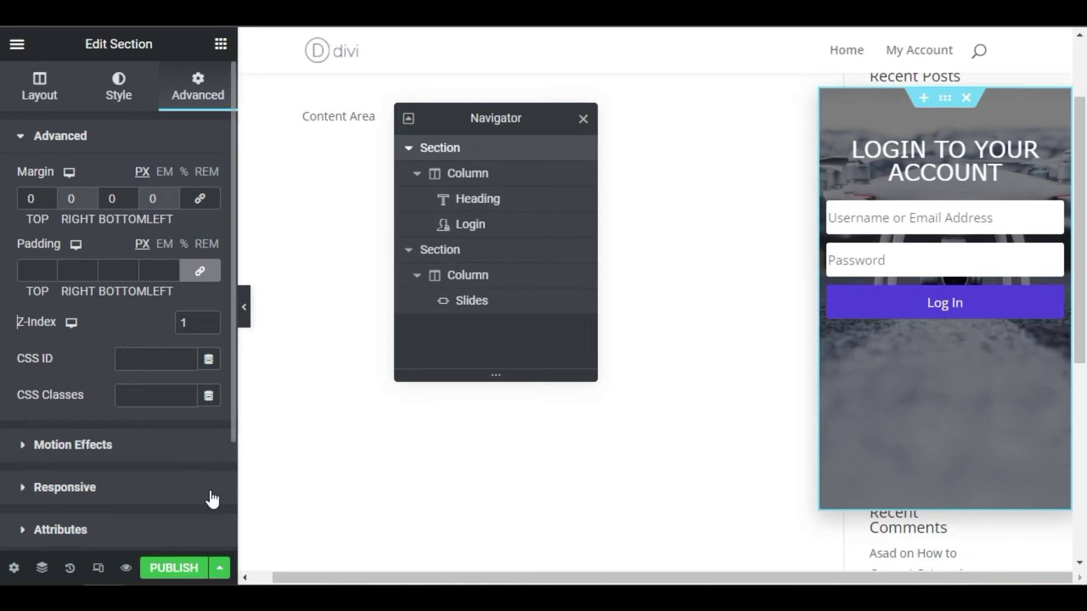
Publish the popup, reviewing Triggers and Advanced Rules without enabling any, and save the settings.
left_click(189, 567)
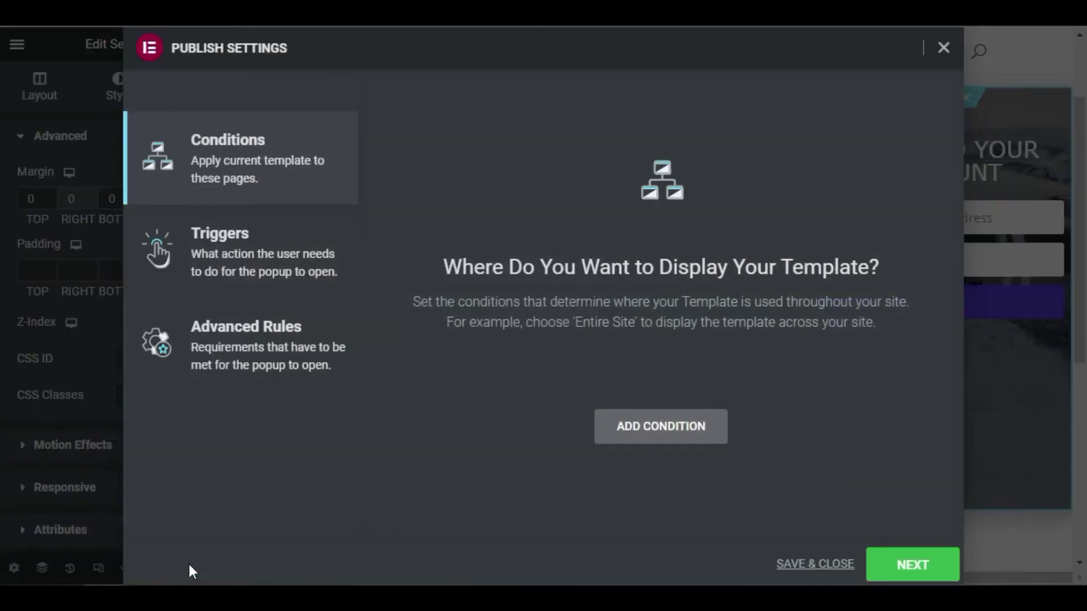
left_click(205, 256)
left_click(223, 365)
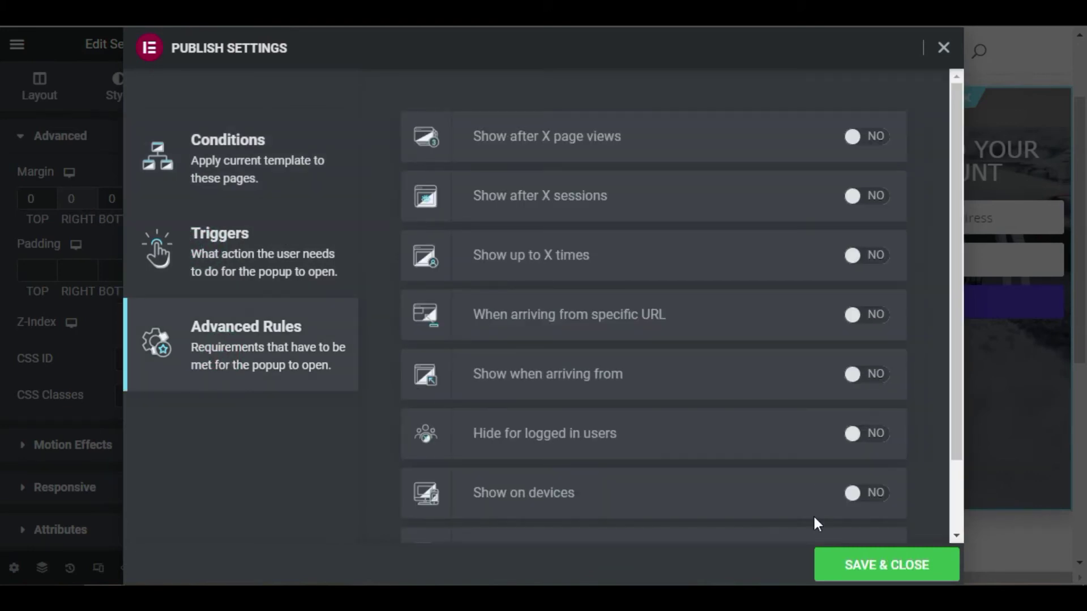
scroll(816, 528, "down", 2)
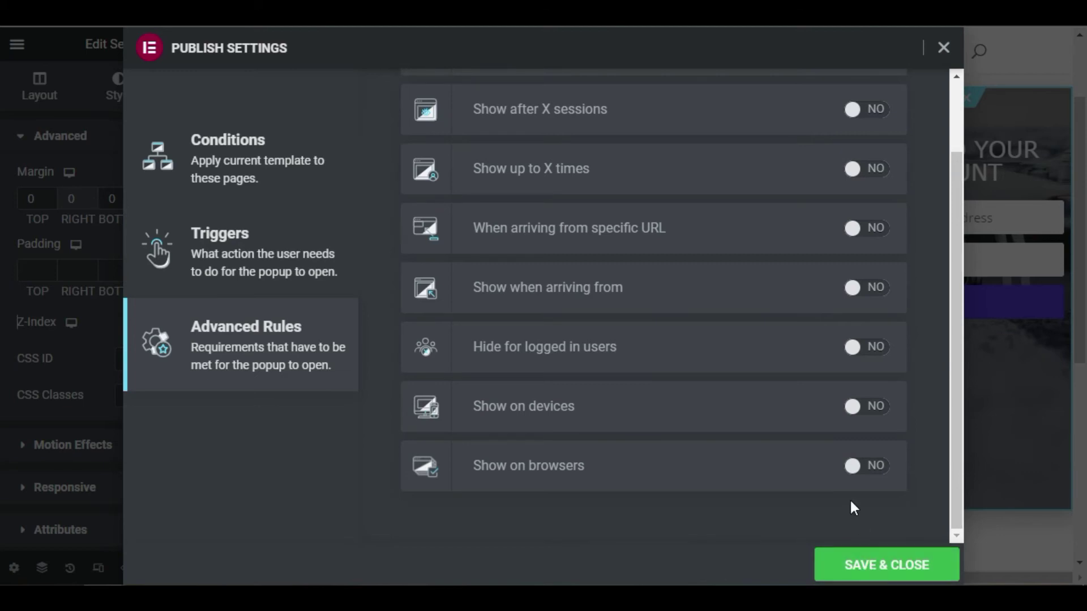
left_click(918, 564)
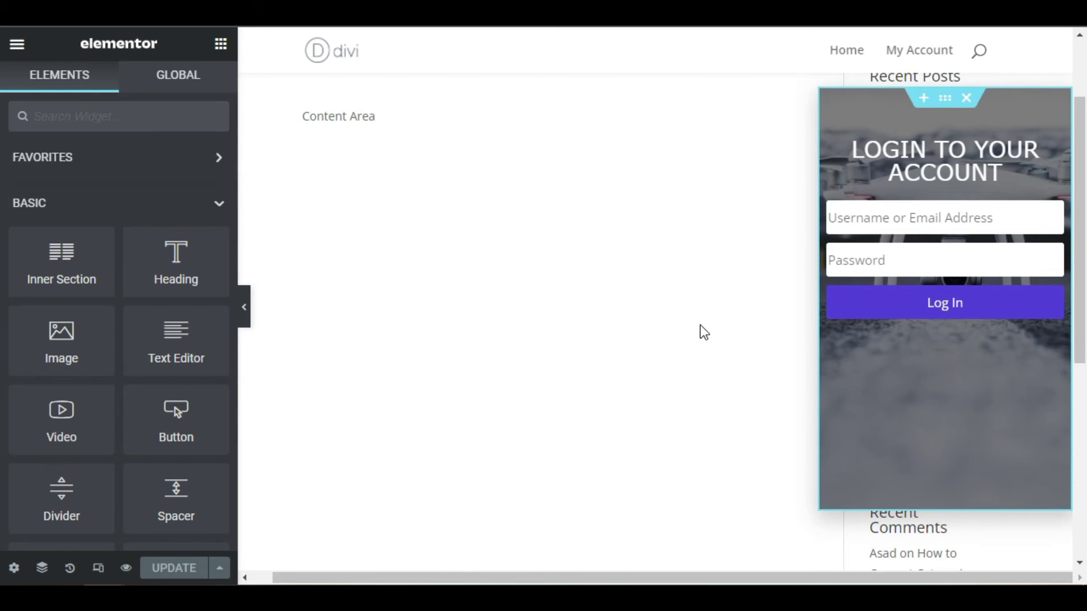
Open the DRE landing page and set the Login button's link to the Popup dynamic tag.
key("ctrl+e")
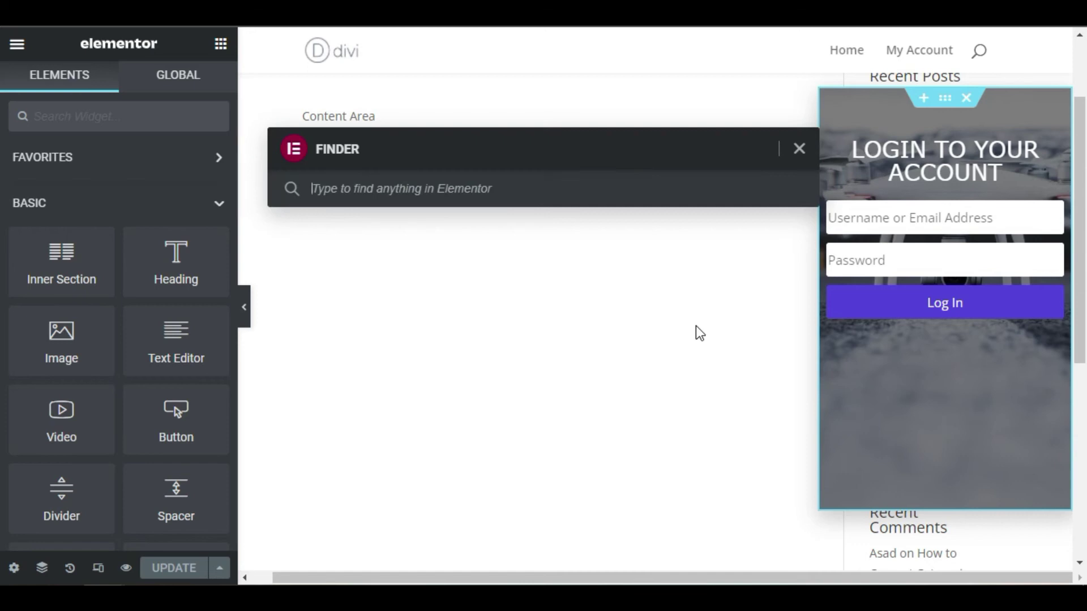
type("dre")
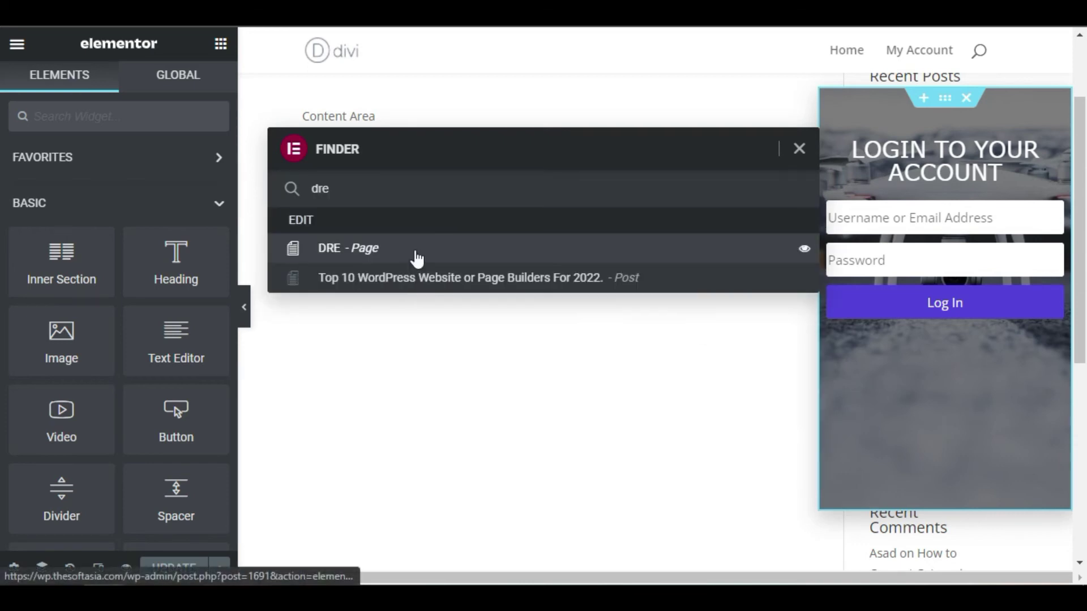
left_click(416, 253)
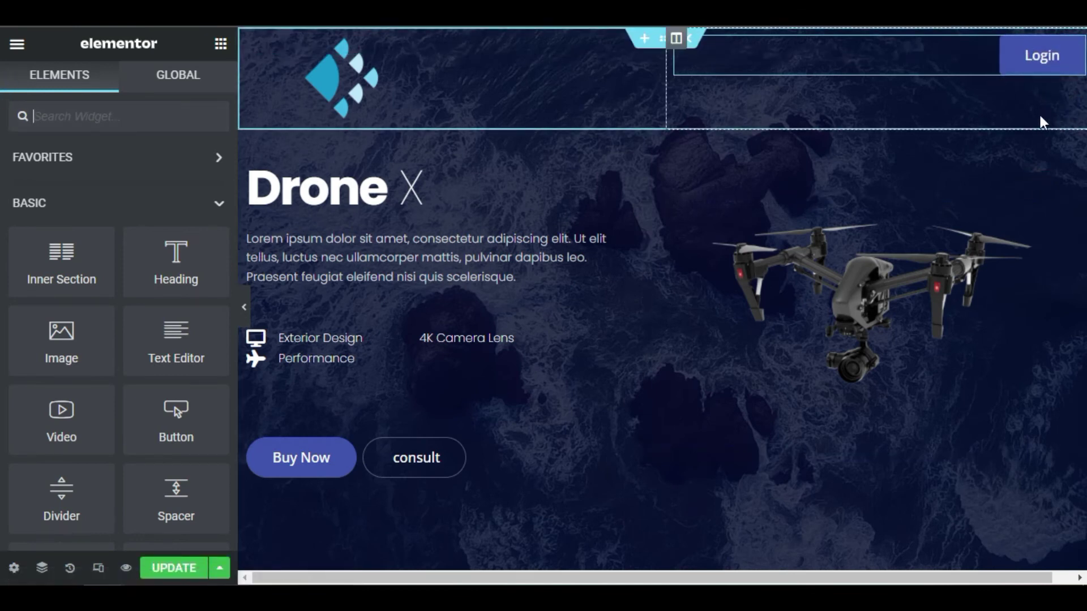
left_click(1069, 55)
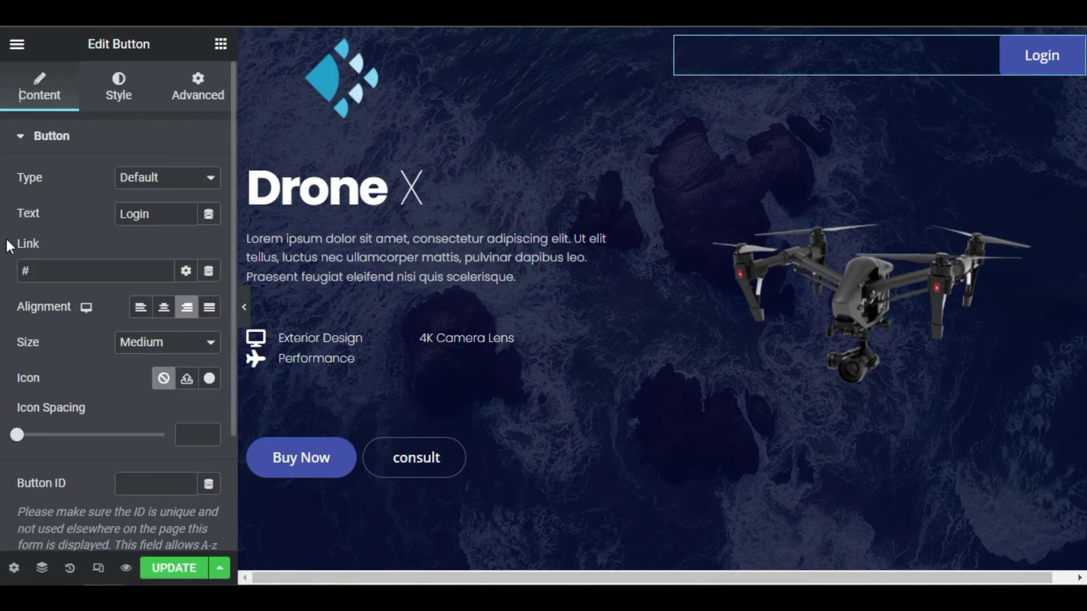
left_click(211, 273)
scroll(189, 333, "down", 4)
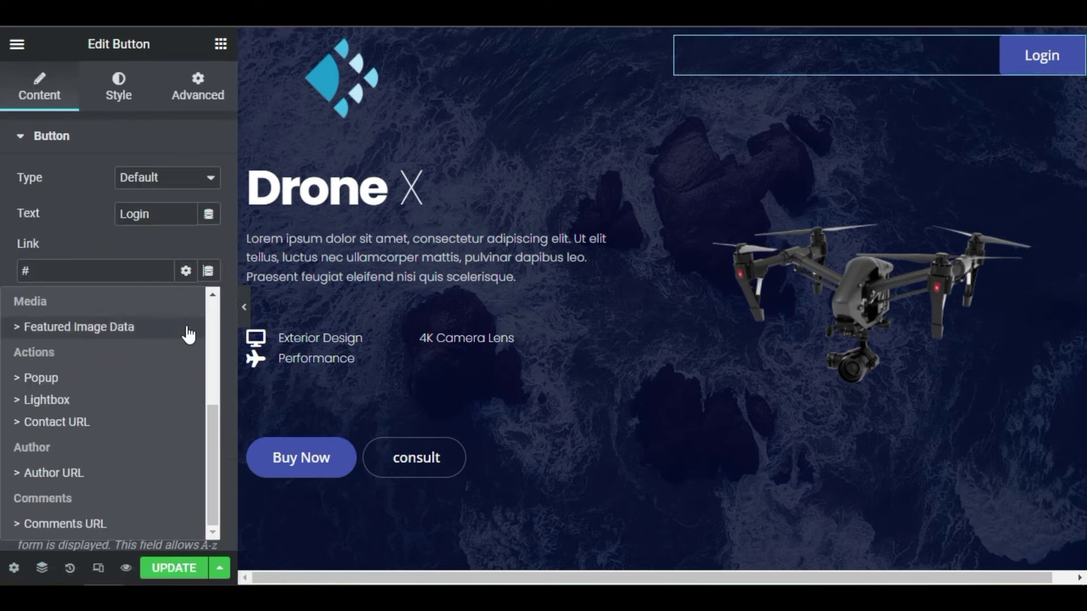
left_click(96, 381)
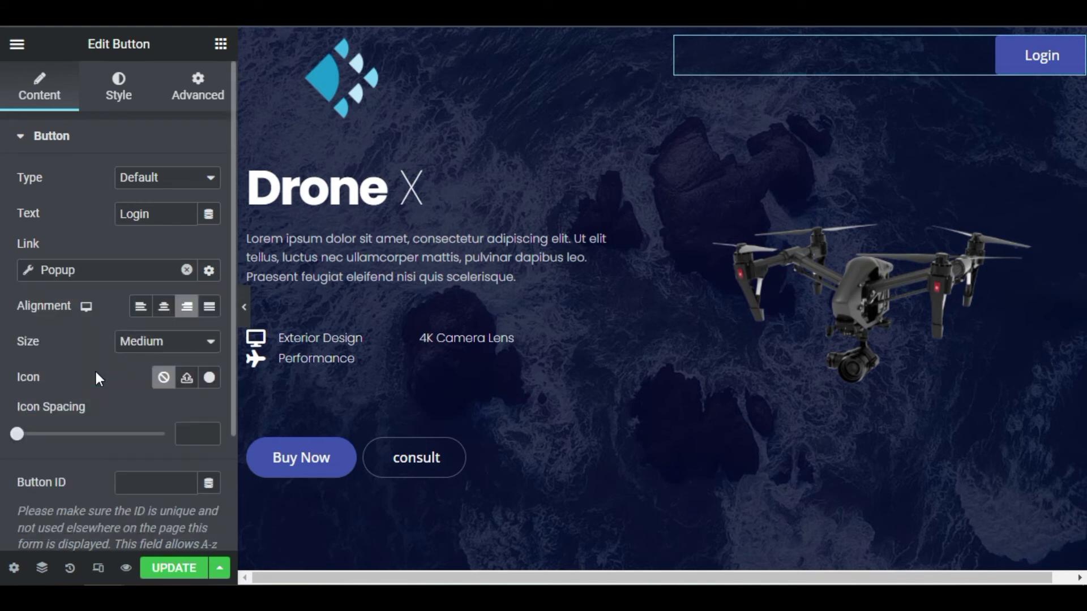
Set the popup action to Toggle Popup using the Login Popup template, and update the page.
left_click(100, 266)
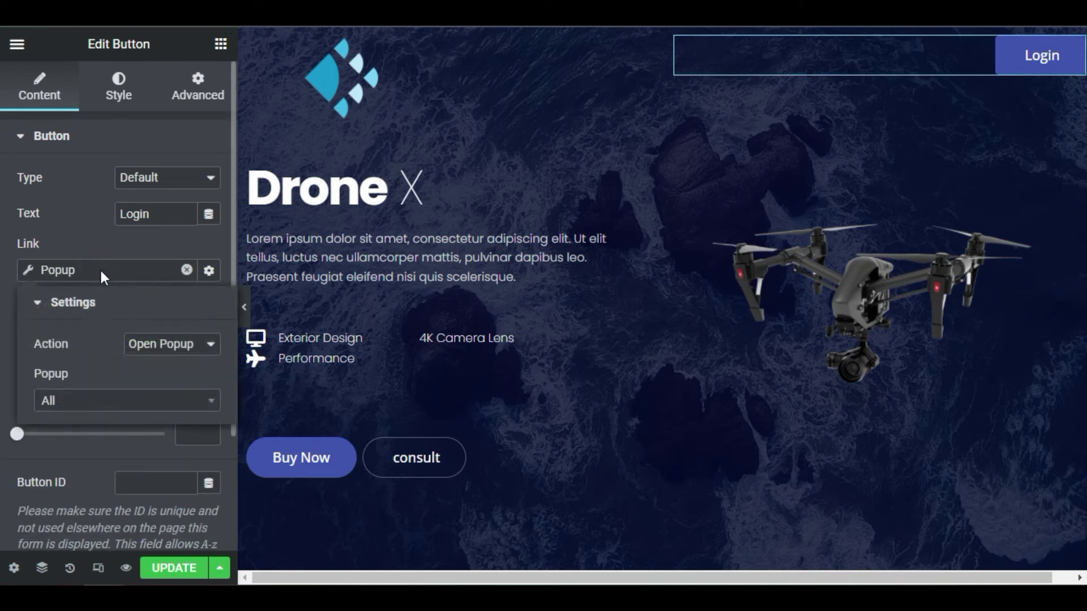
left_click(144, 351)
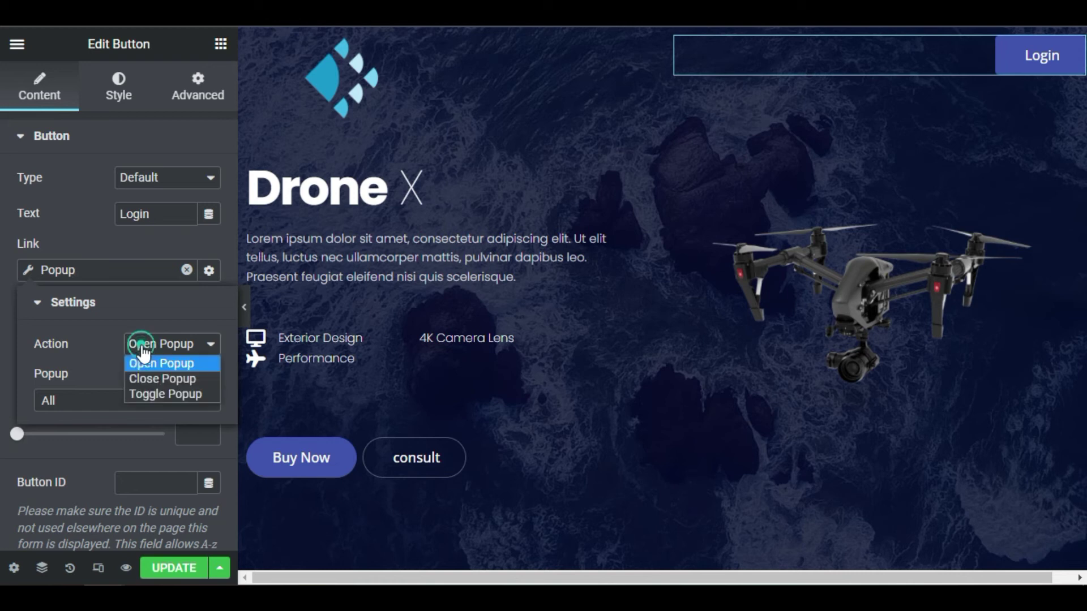
left_click(164, 393)
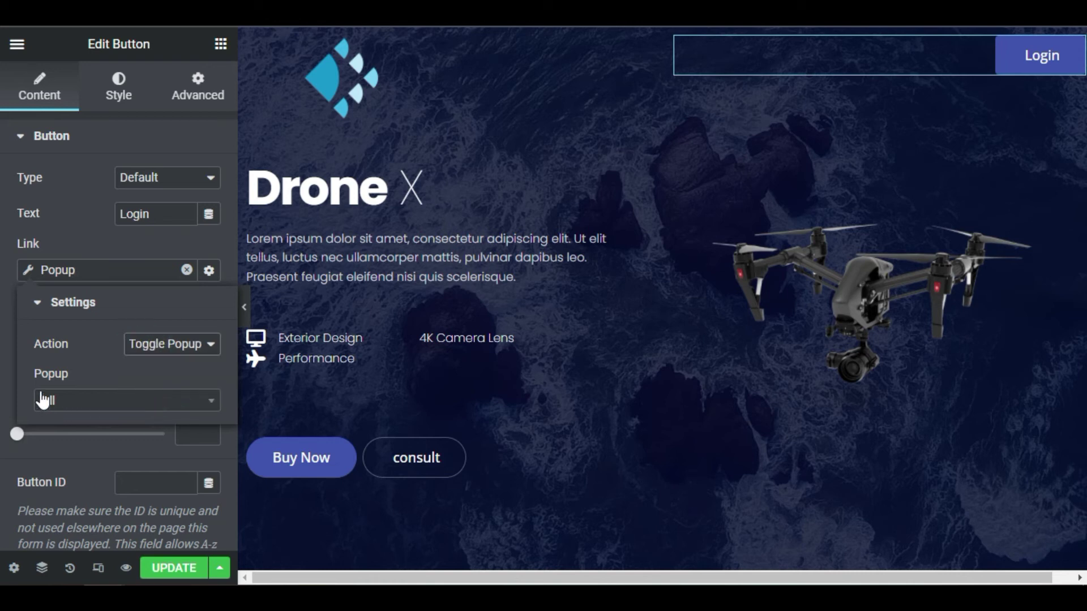
left_click(95, 403)
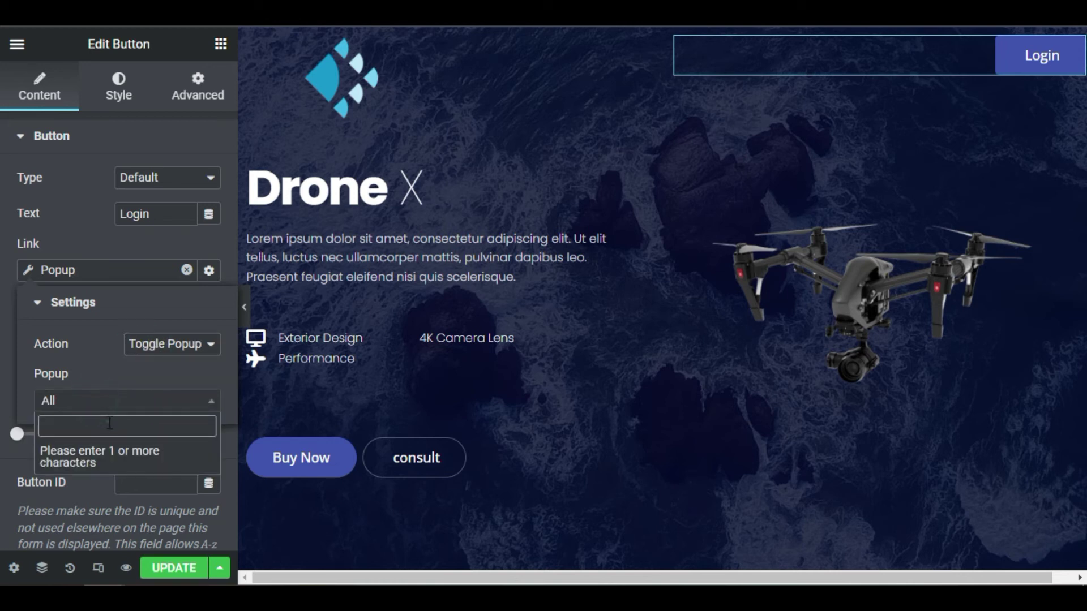
left_click(110, 423)
type("pop")
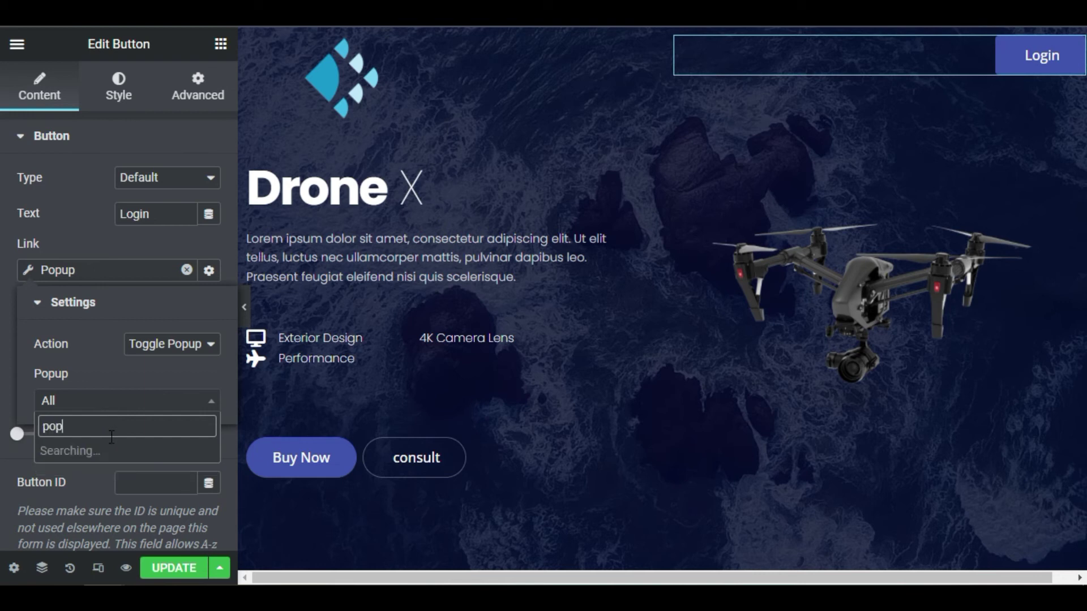
left_click(110, 451)
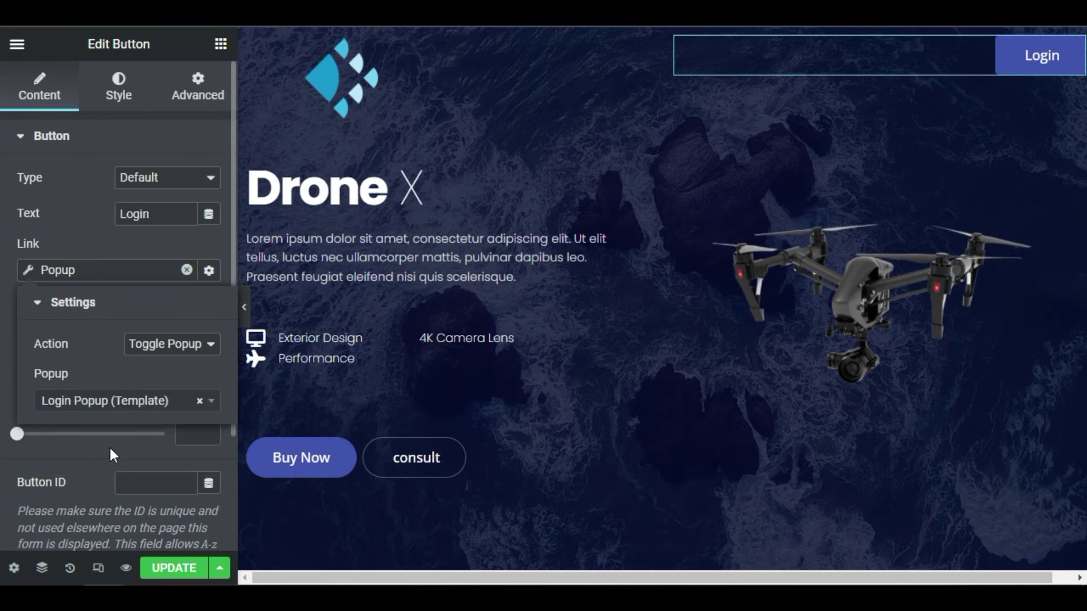
left_click(174, 573)
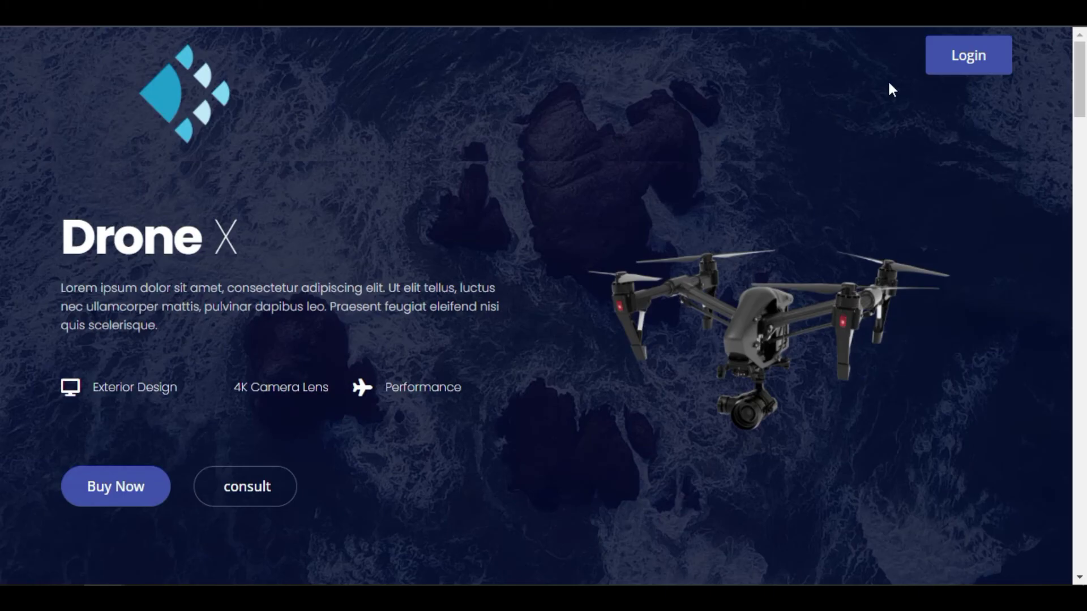
On the live page, open the drone login popup from the Login button and dismiss it via the overlay.
left_click(975, 63)
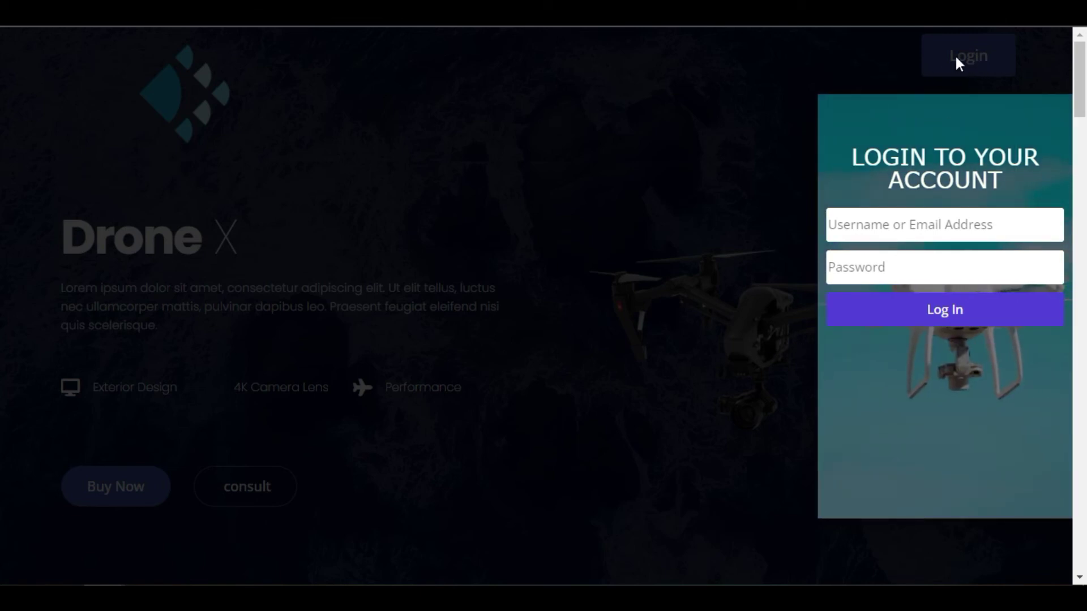
left_click(692, 236)
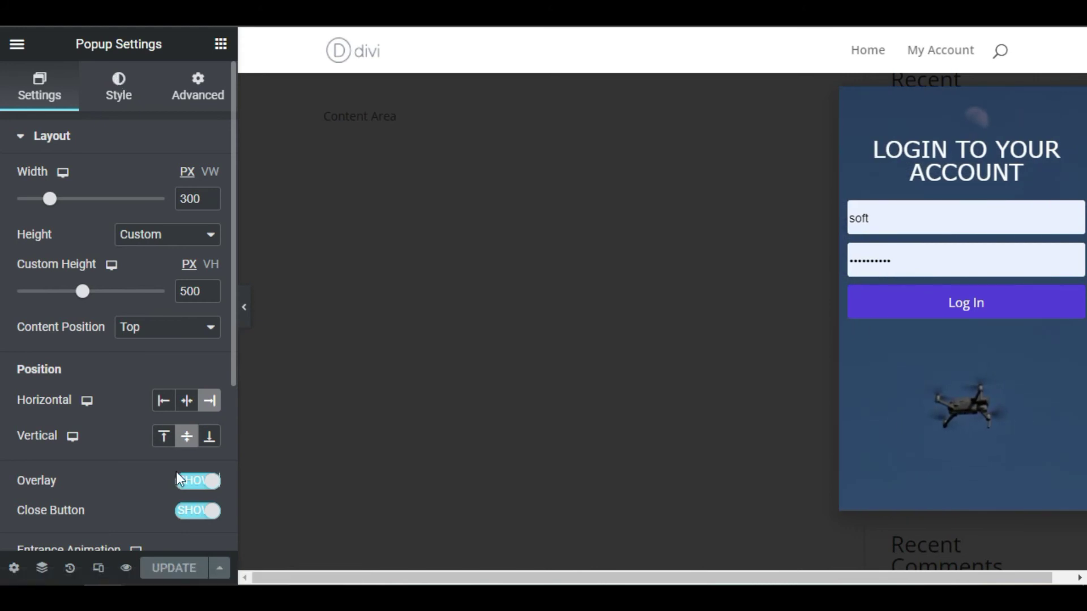
Set the popup Overlay to Hide and Prevent Closing on Overlay to Yes, then update the template.
left_click(187, 480)
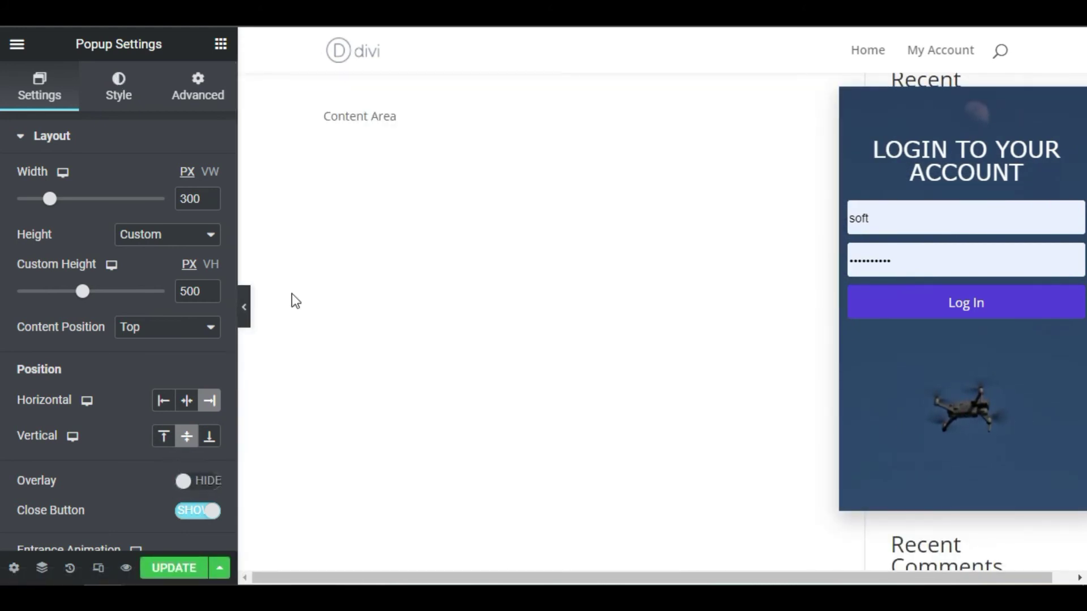
left_click(204, 81)
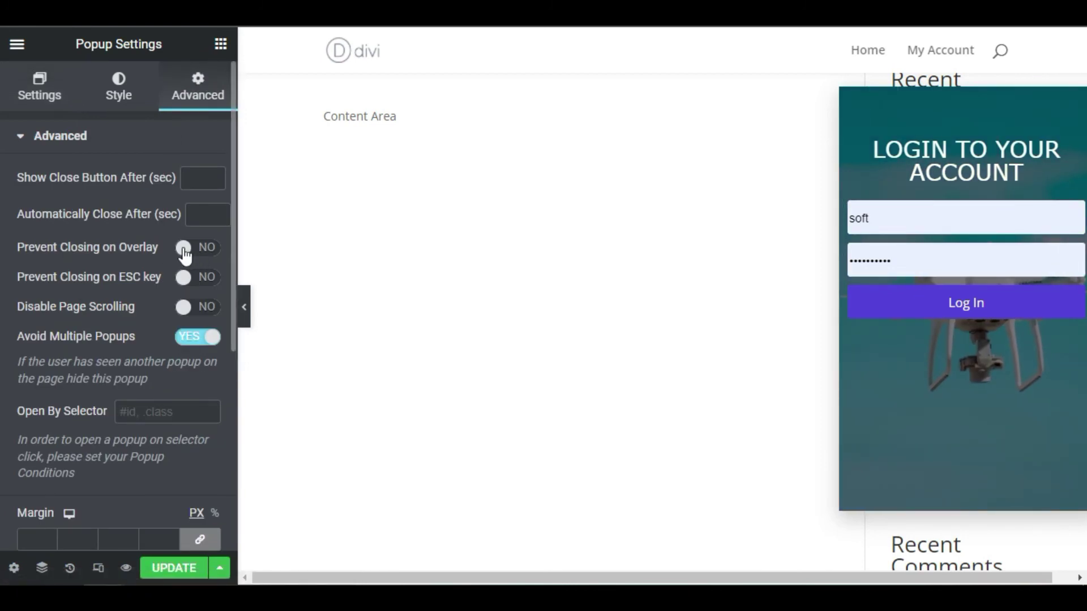
left_click(205, 252)
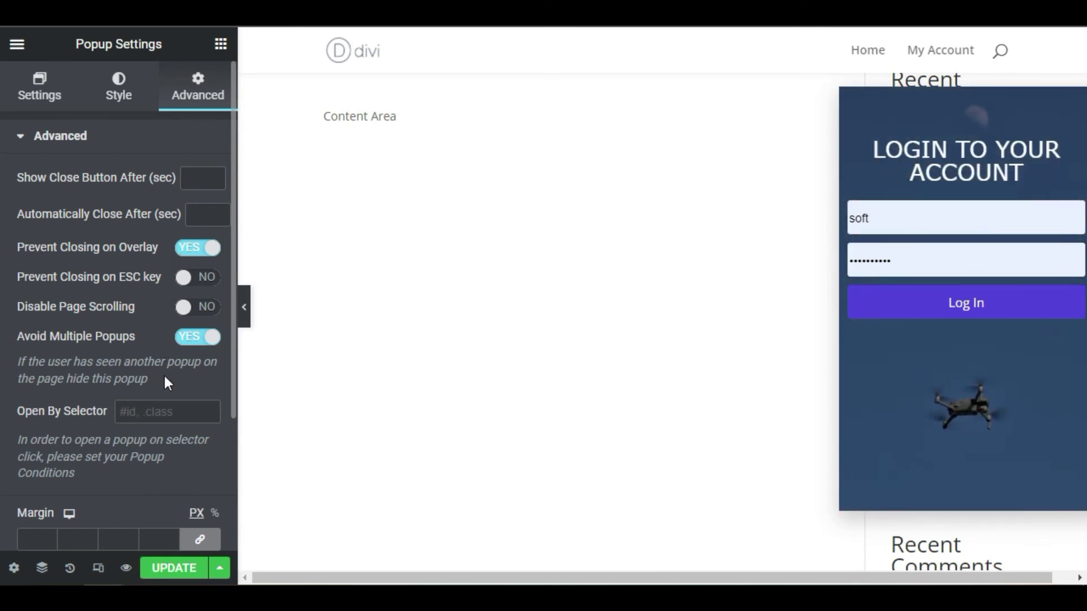
left_click(169, 578)
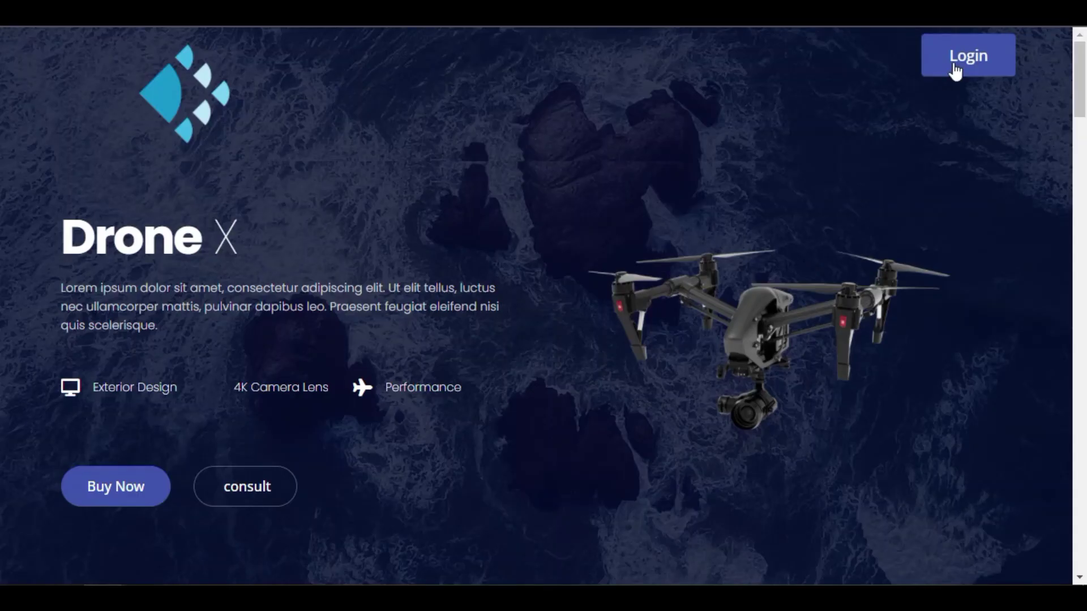
On the live page, open the overlay-free login popup with the Login button, then close it again.
left_click(956, 70)
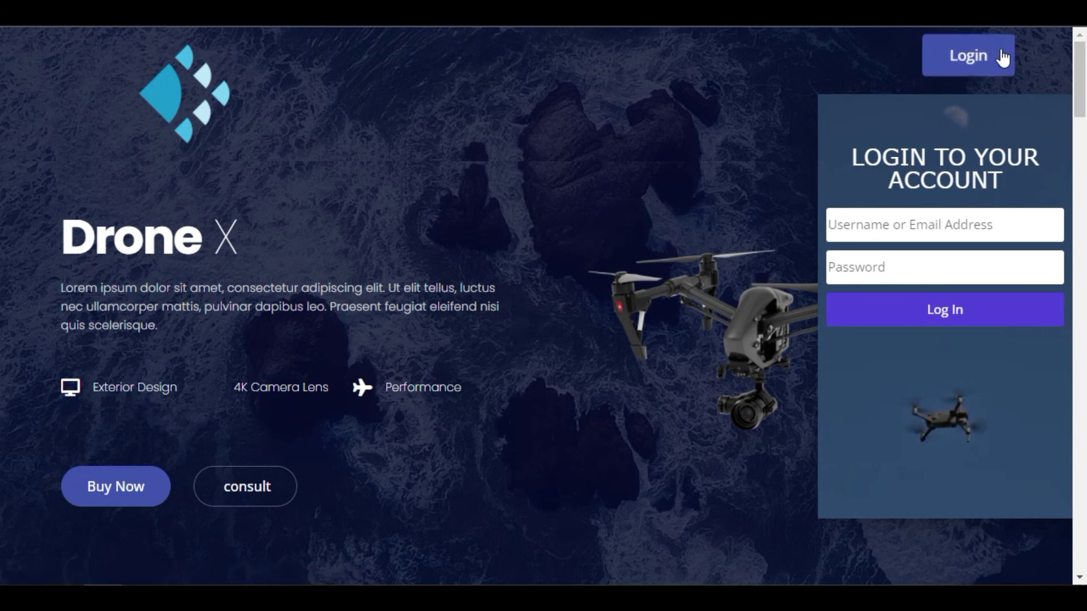
left_click(985, 57)
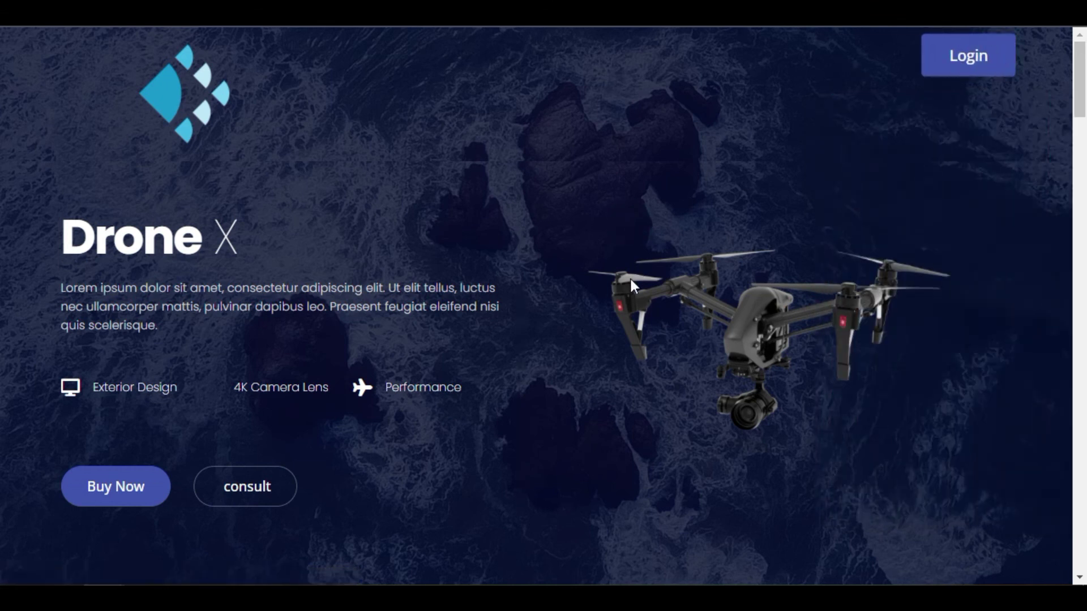
scroll(631, 280, "down", 1)
scroll(631, 280, "up", 1)
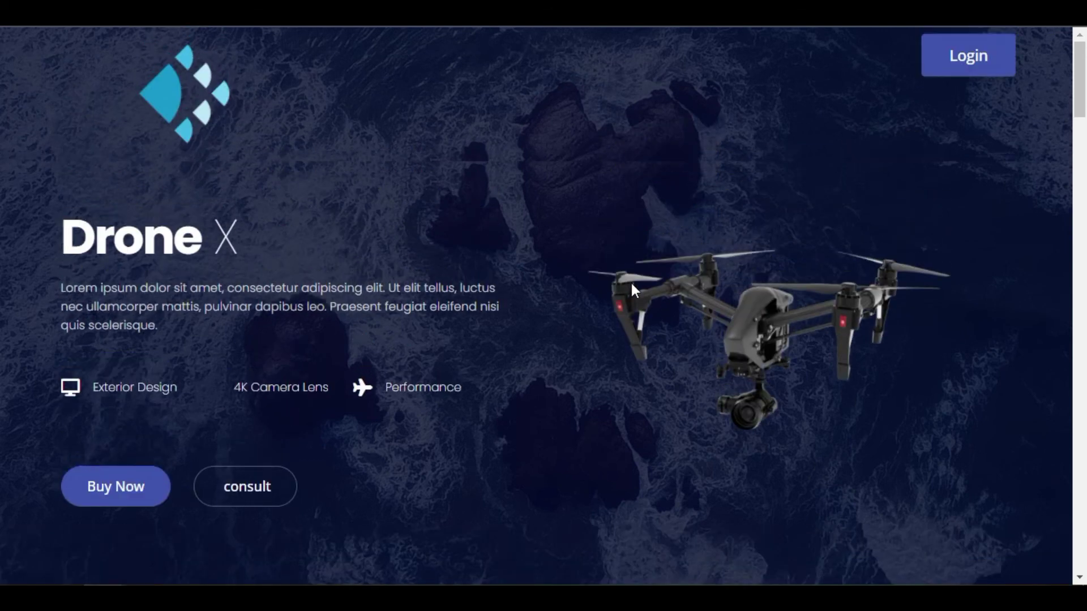